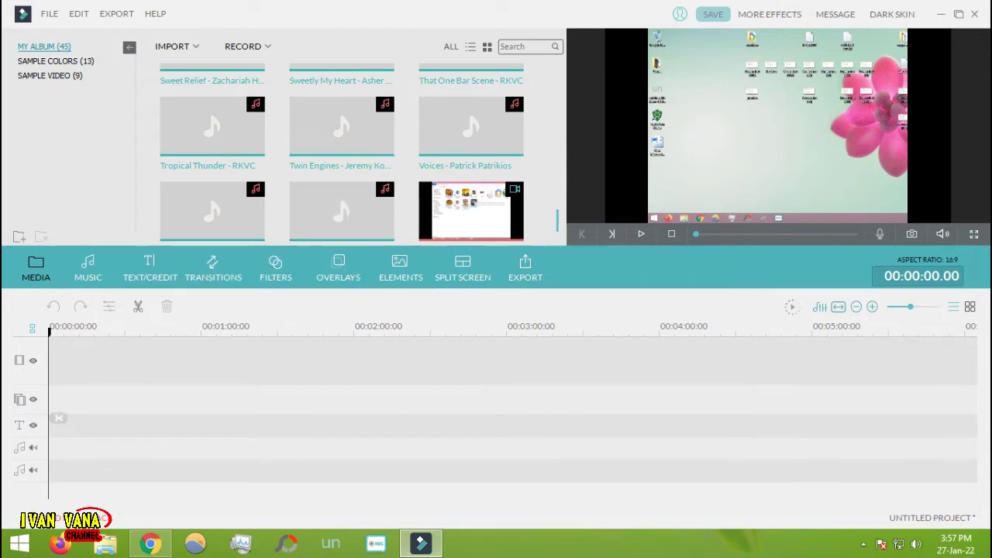
Step: Add the ScreenCapture_2022-1-22 23.32.48 clip to the timeline and briefly play it from about 00:01:04
mouse_move(470, 211)
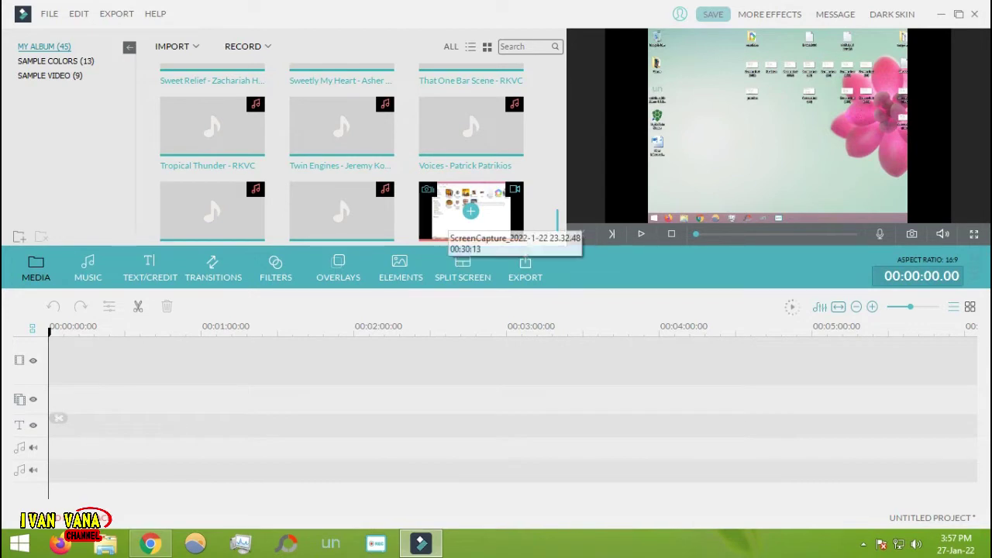
left_click(471, 211)
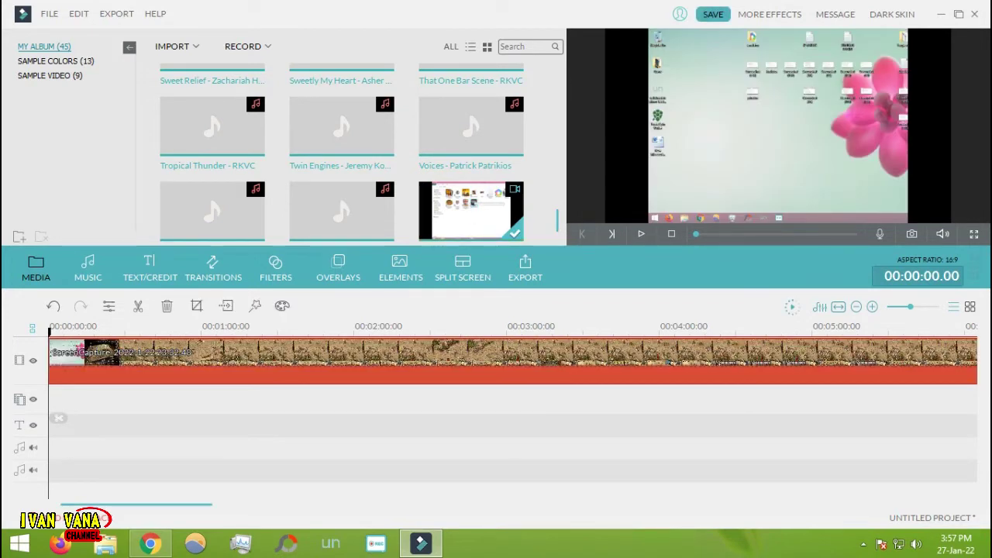
left_click(211, 328)
key("space")
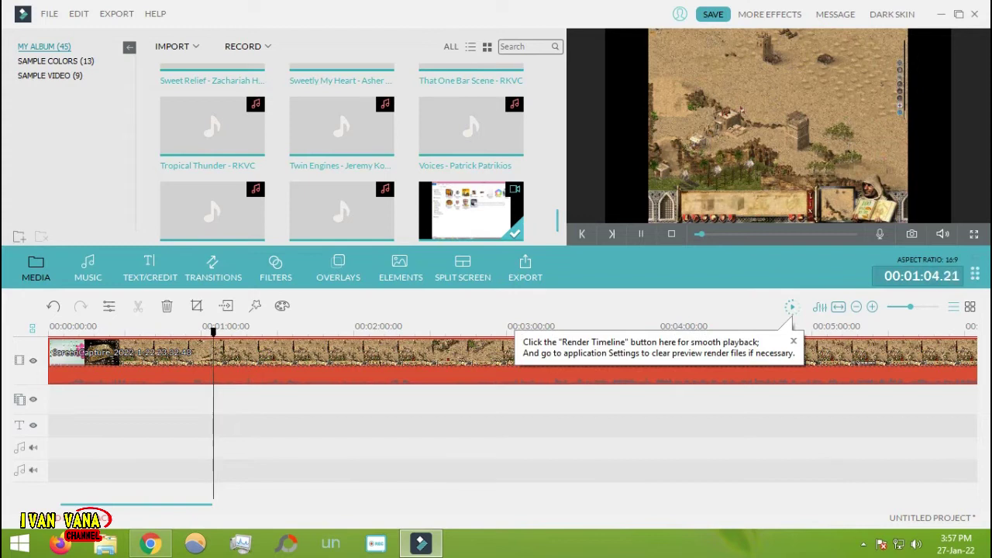
key("space")
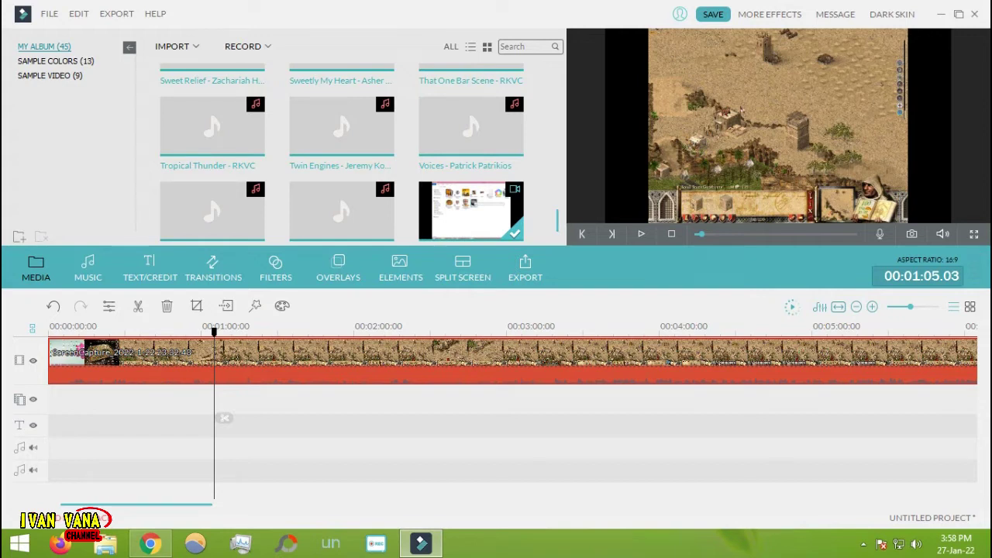
Step: Crop the screen capture clip to a 16:9 ratio at 1024 × 576, with the crop frame centred vertically
key("alt+e")
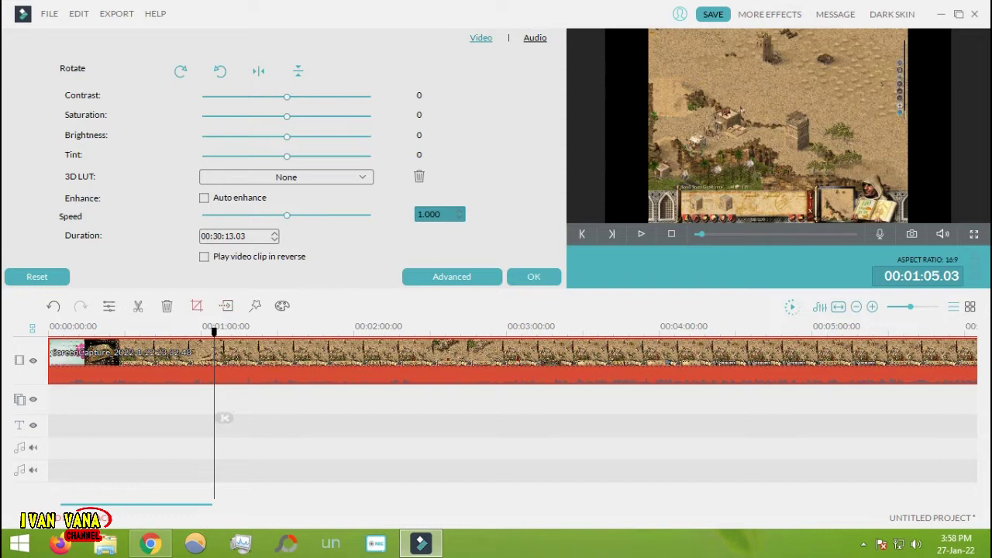
left_click(197, 306)
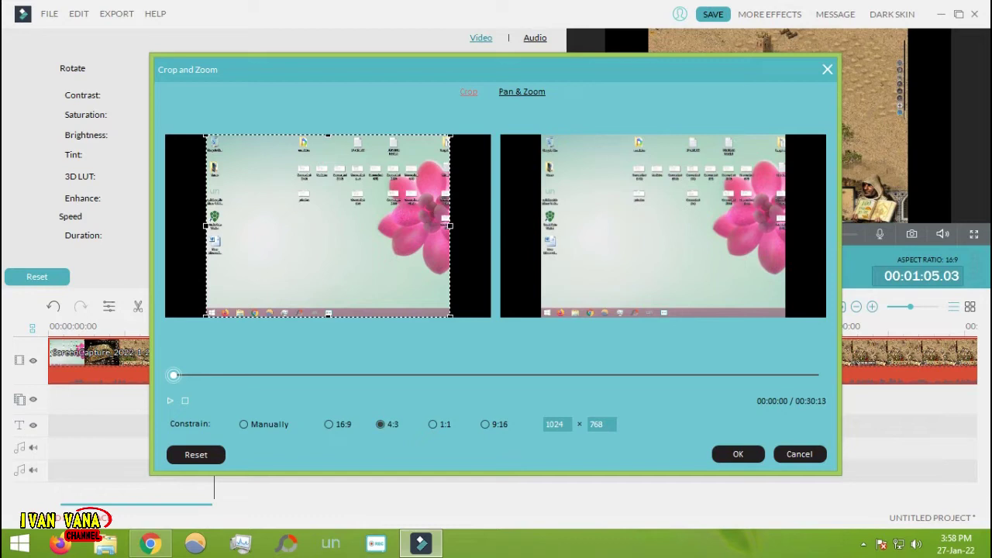
left_click(828, 70)
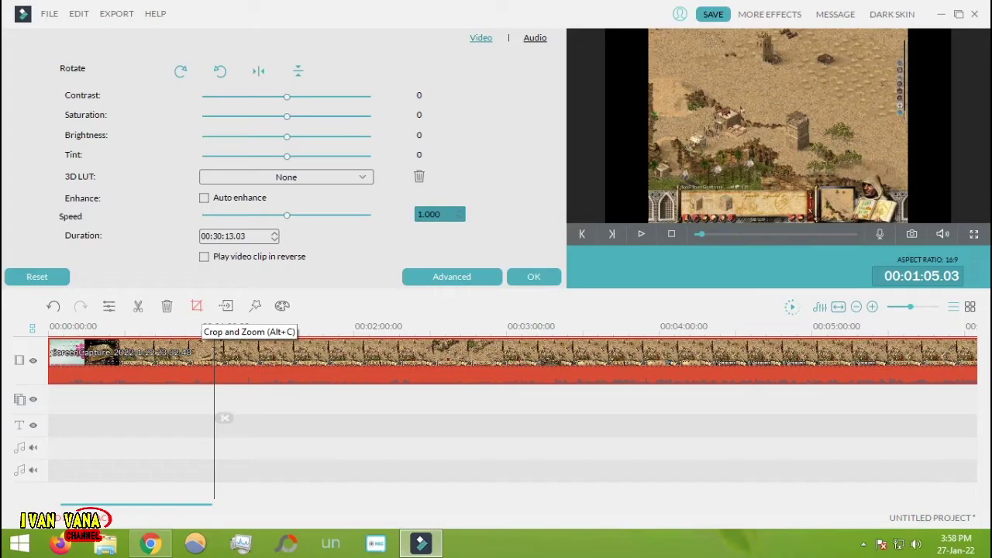
left_click(476, 332)
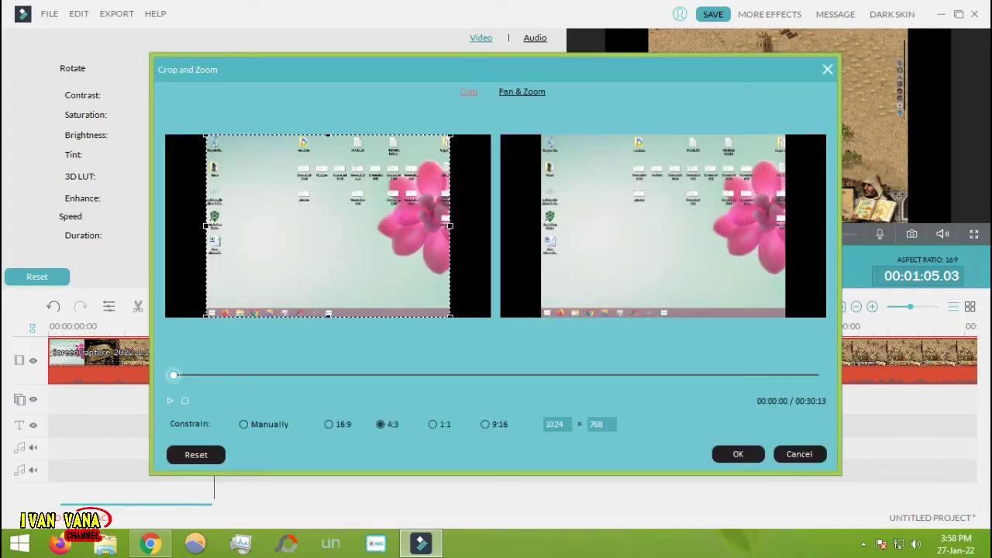
left_click(329, 424)
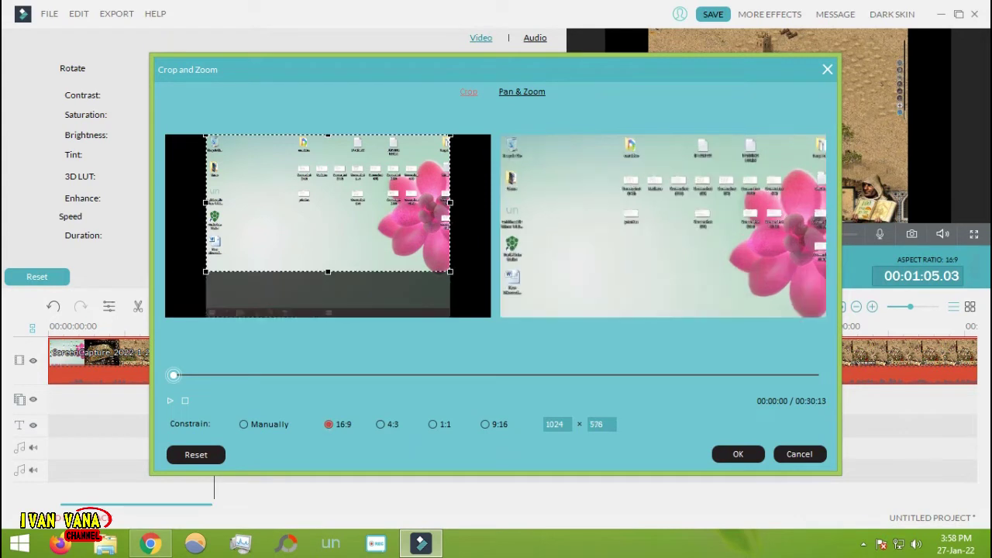
left_click_drag(328, 220, 328, 223)
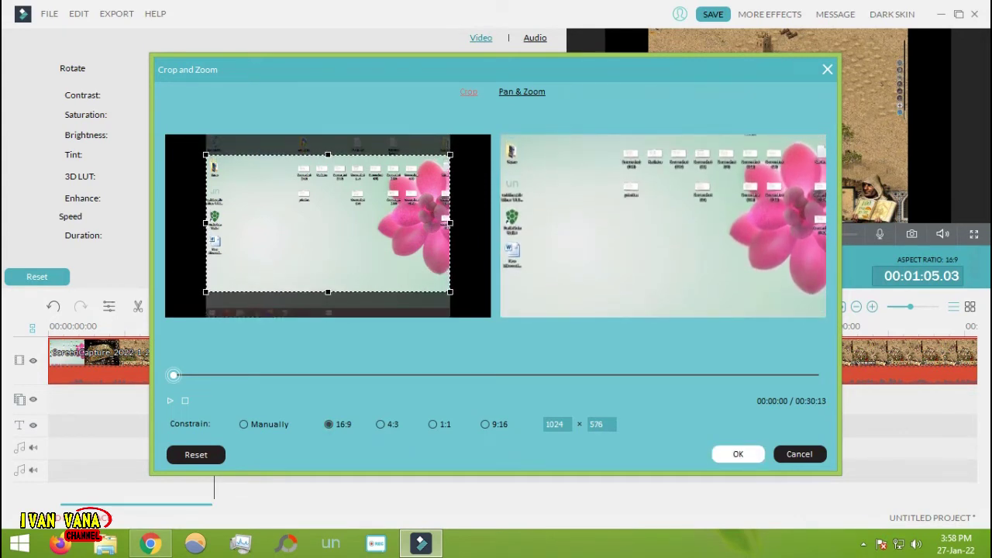
left_click(738, 454)
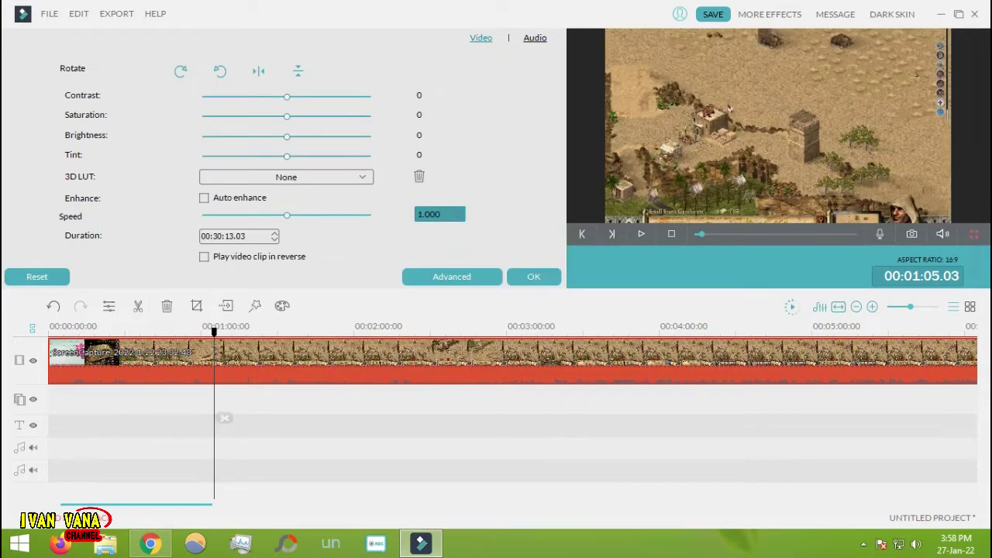
Step: Check the cropped clip in full-screen preview, undo the crop, and check the uncropped picture the same way
left_click(974, 233)
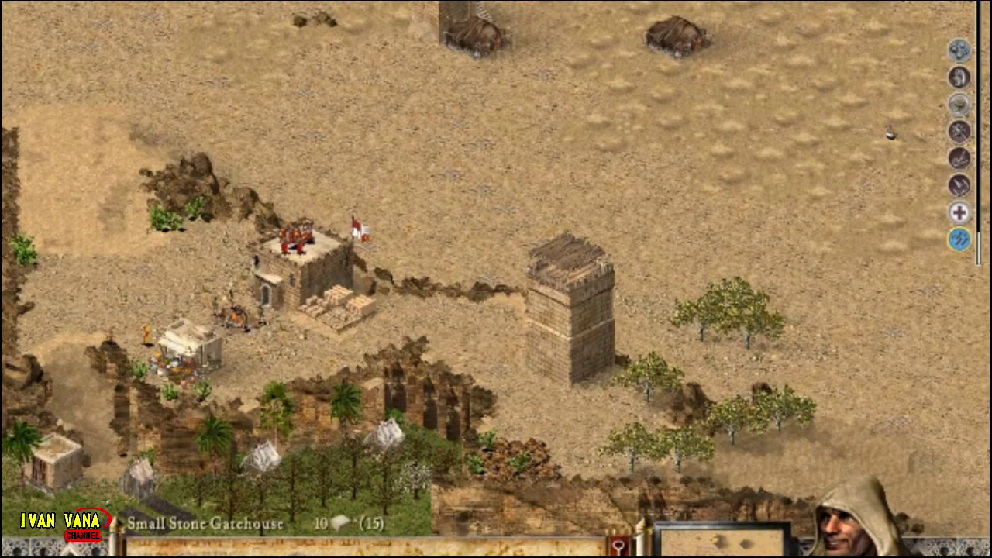
key("Escape")
key("ctrl+z")
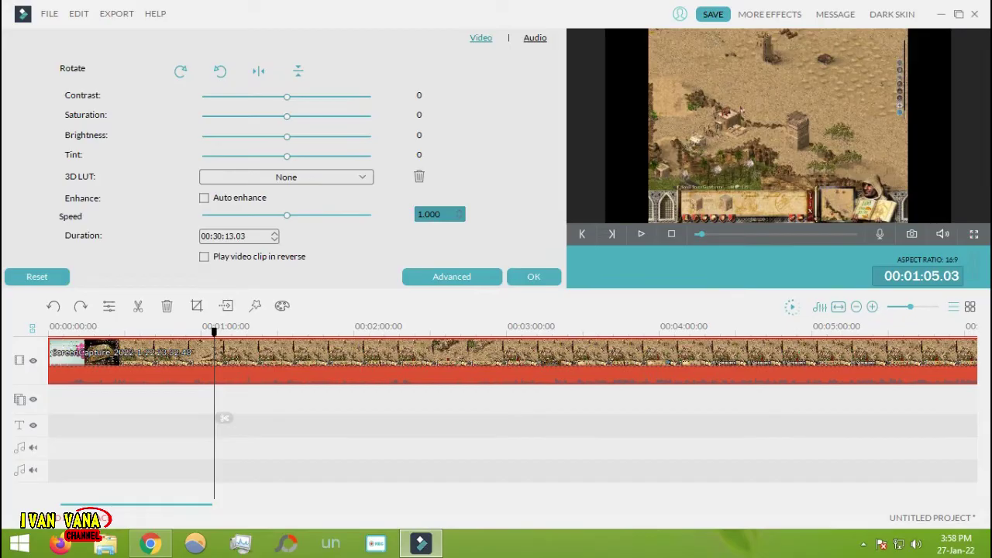
left_click(974, 234)
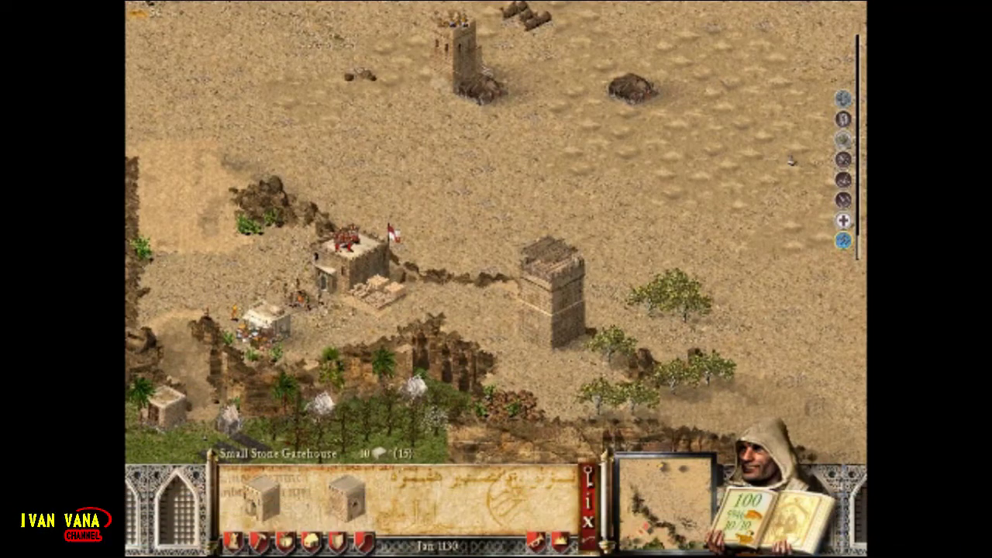
key("Escape")
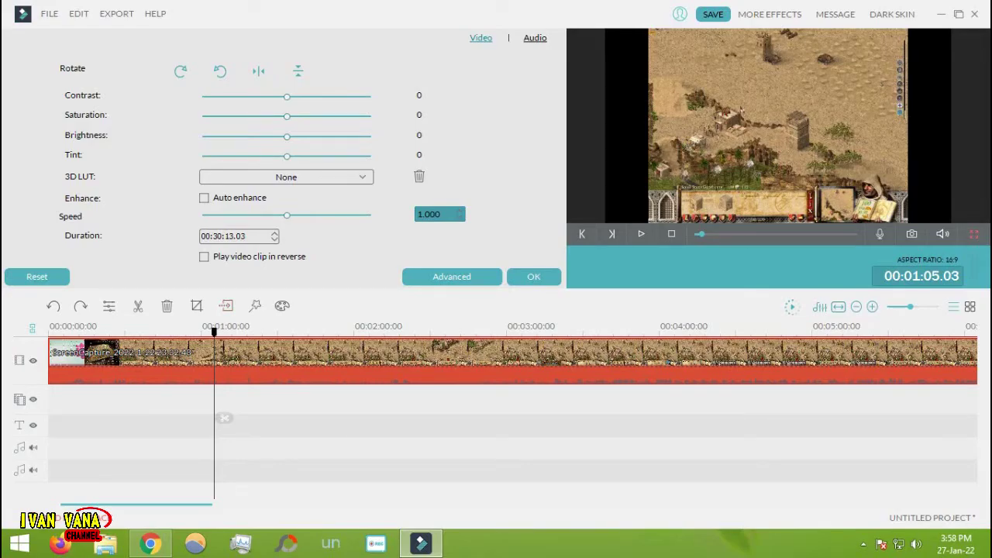
Step: Redo the crop and preview it full screen, then undo it again and compare the original 4:3 picture full screen
key("ctrl+y")
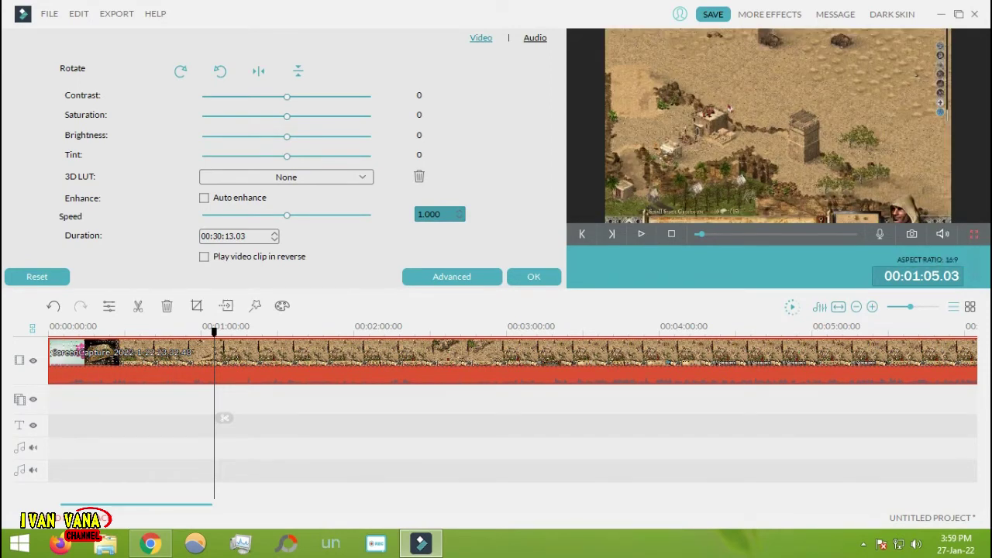
left_click(974, 234)
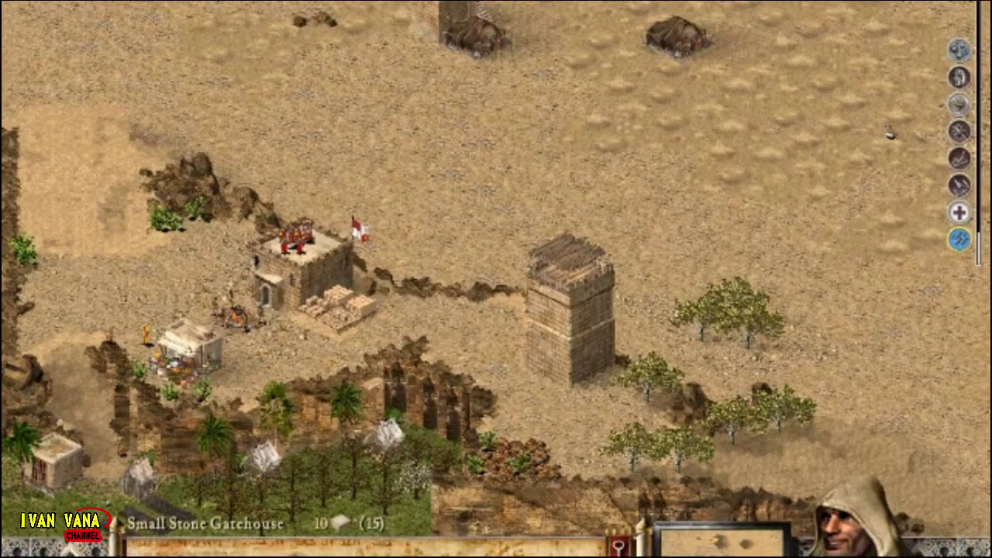
key("Escape")
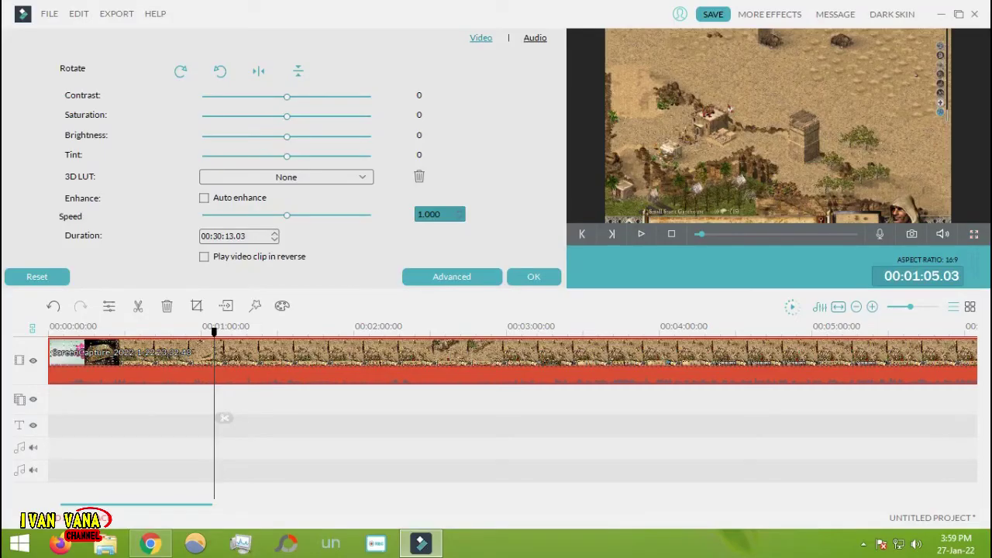
key("ctrl+z")
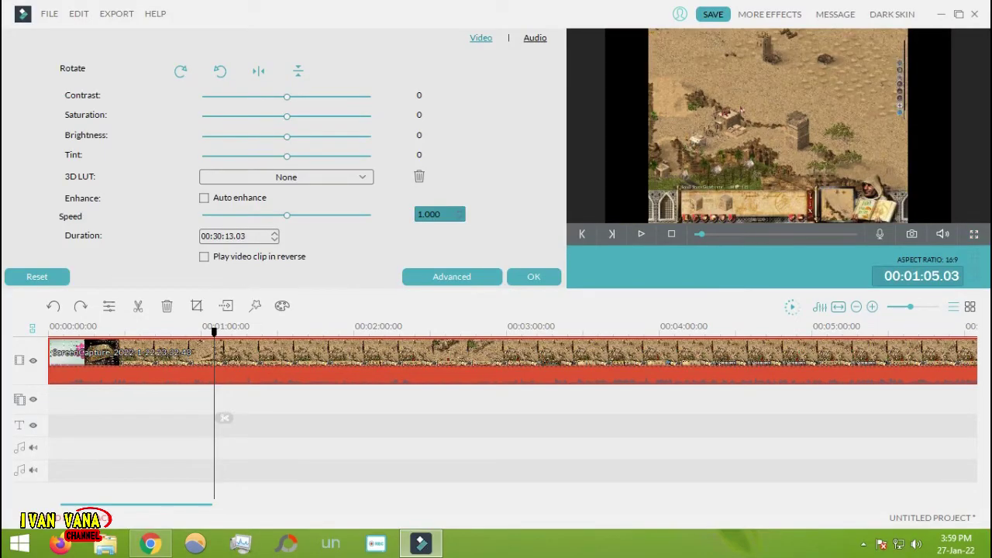
left_click(974, 234)
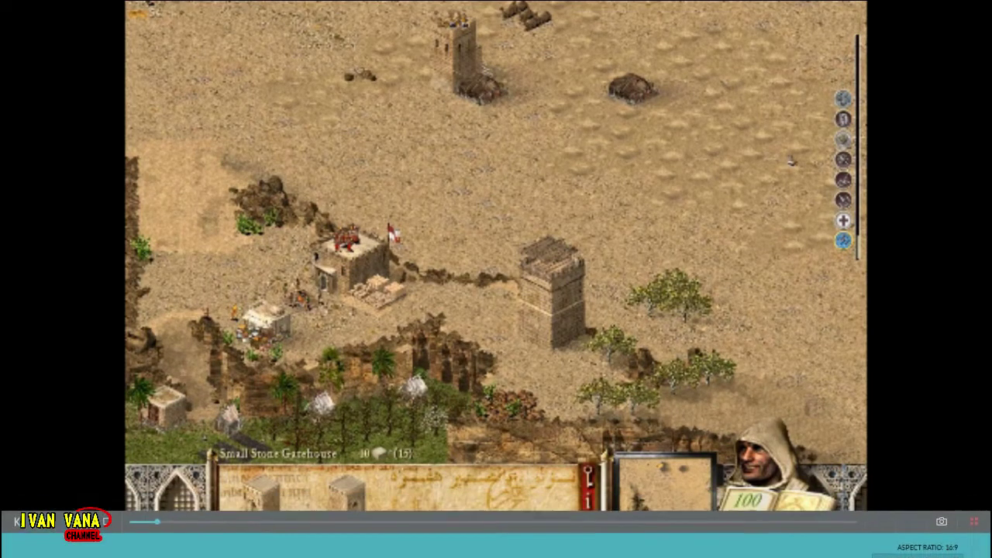
key("Escape")
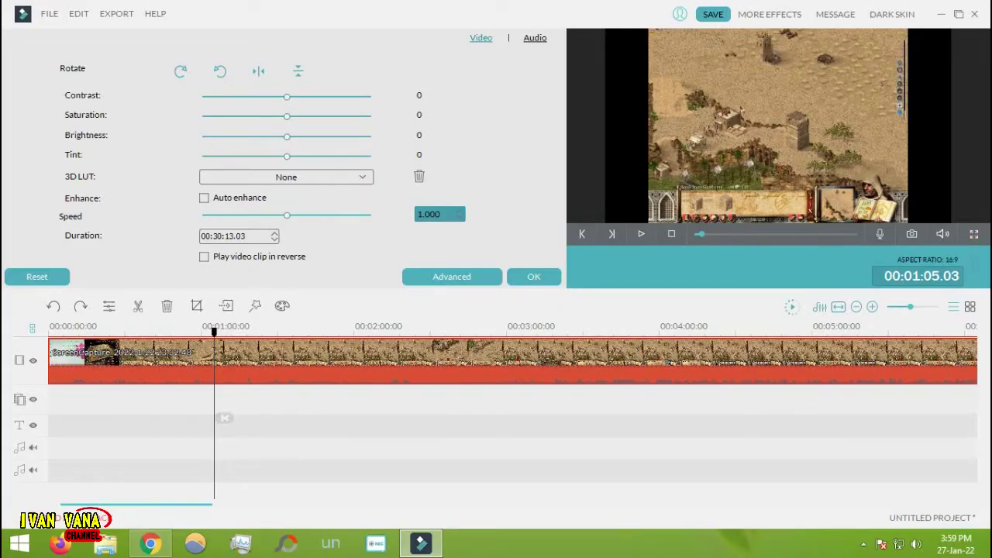
Step: Restore the 16:9 crop on the clip and check the result in full-screen preview
left_click(80, 306)
left_click(974, 233)
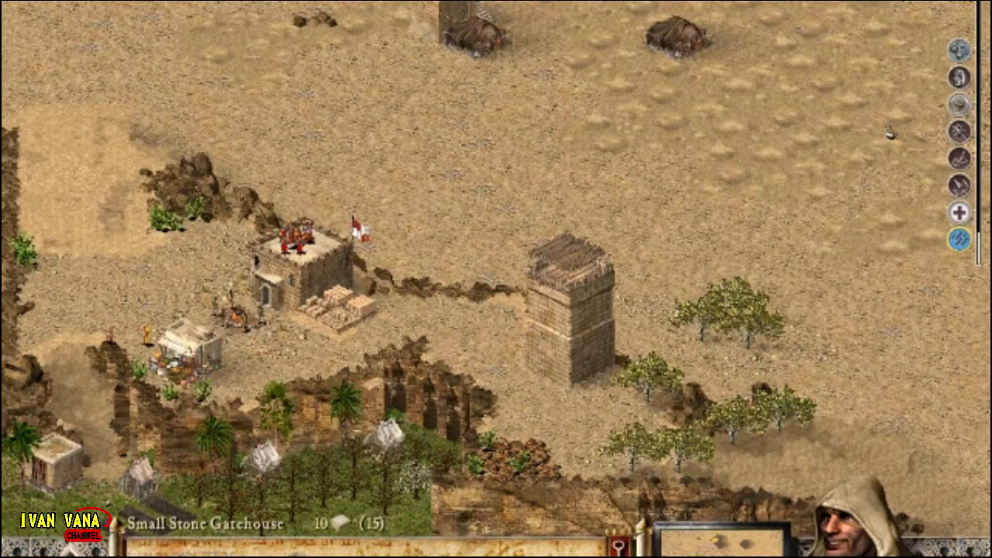
key("Escape")
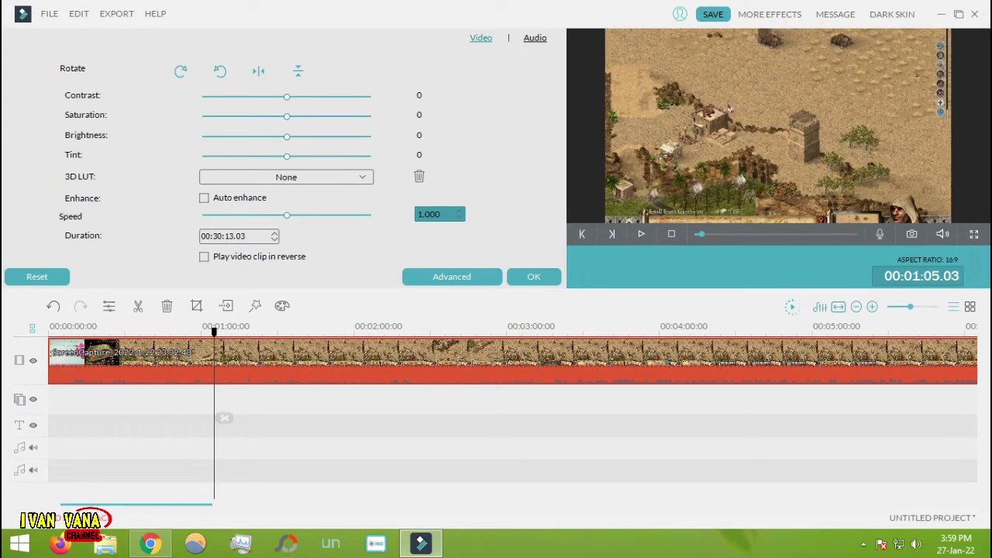
Step: Examine the cropped picture at several points along the first minutes of the timeline, ending at about 00:01:05
left_click(129, 329)
left_click(196, 329)
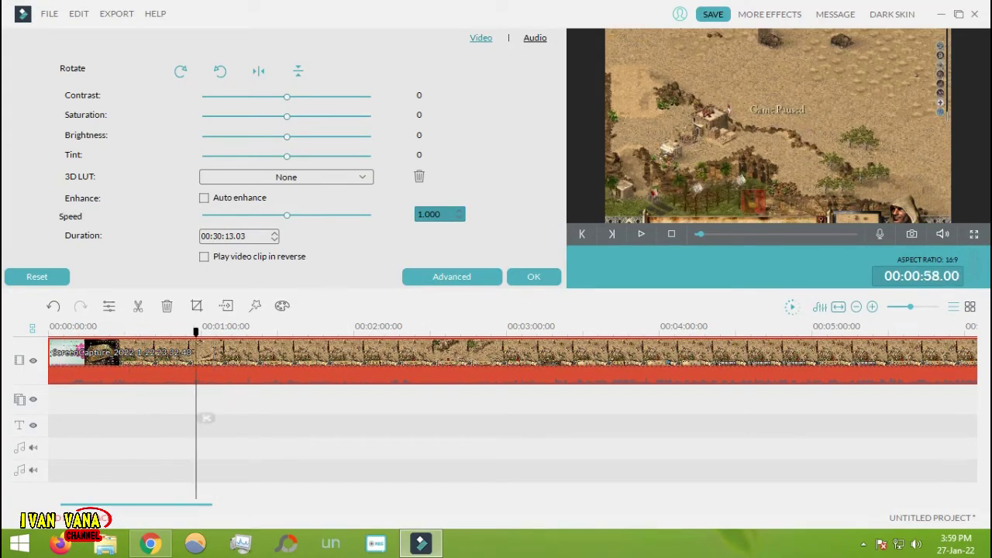
left_click(421, 330)
left_click(491, 330)
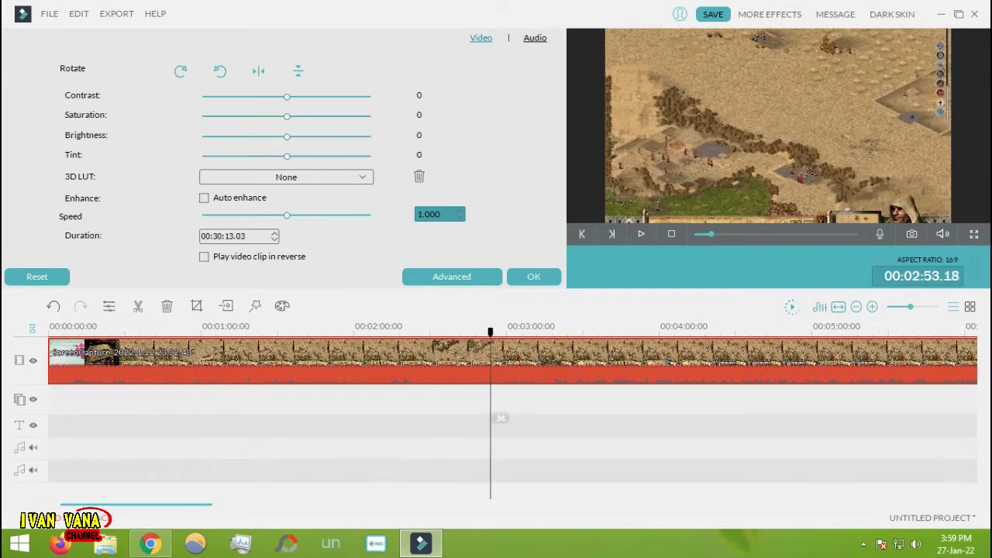
left_click(529, 330)
left_click(561, 330)
left_click(469, 330)
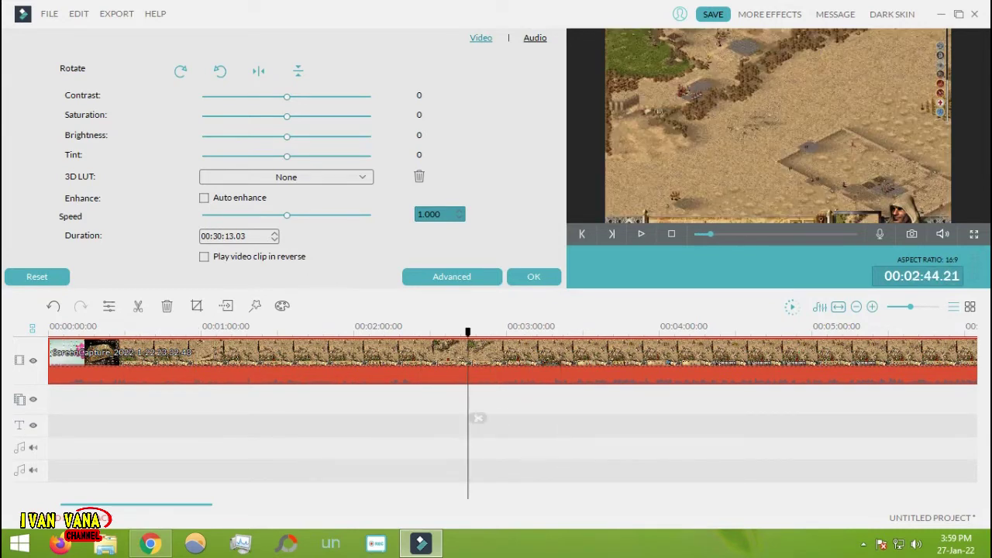
left_click(215, 329)
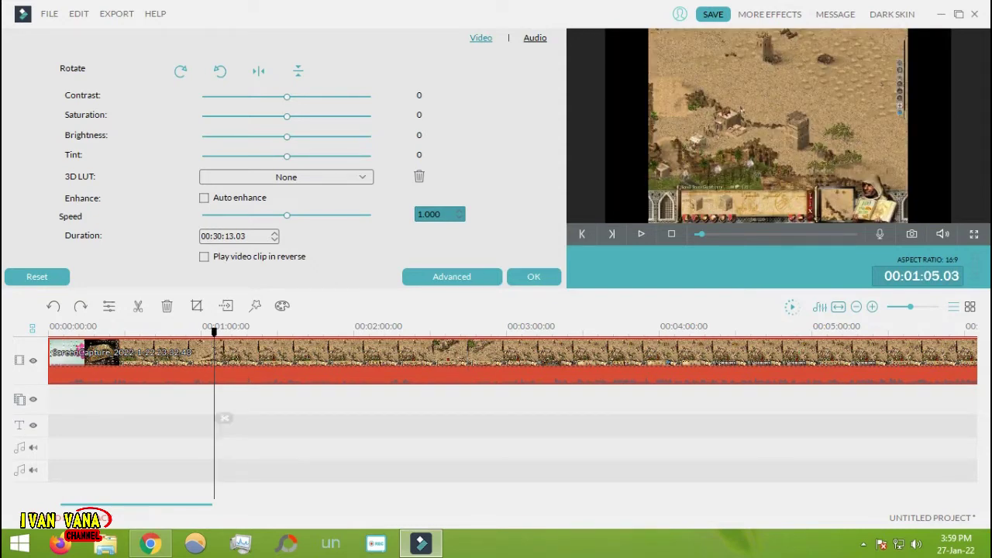
Step: Close the clip's edit settings and delete the screen capture clip from the timeline
left_click(533, 277)
key("Delete")
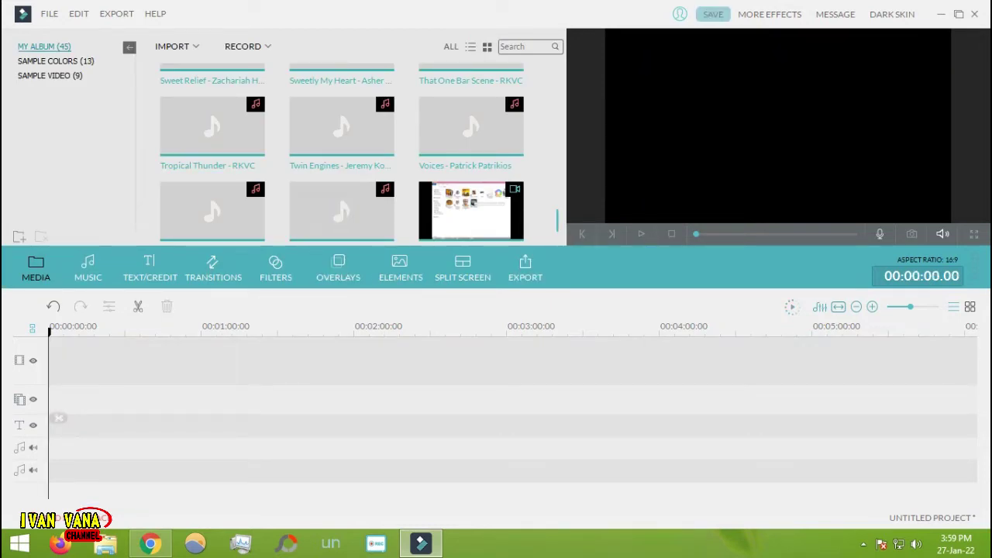
Step: Find the White clip among the sample colors and place it at the start of the video track
left_click(50, 76)
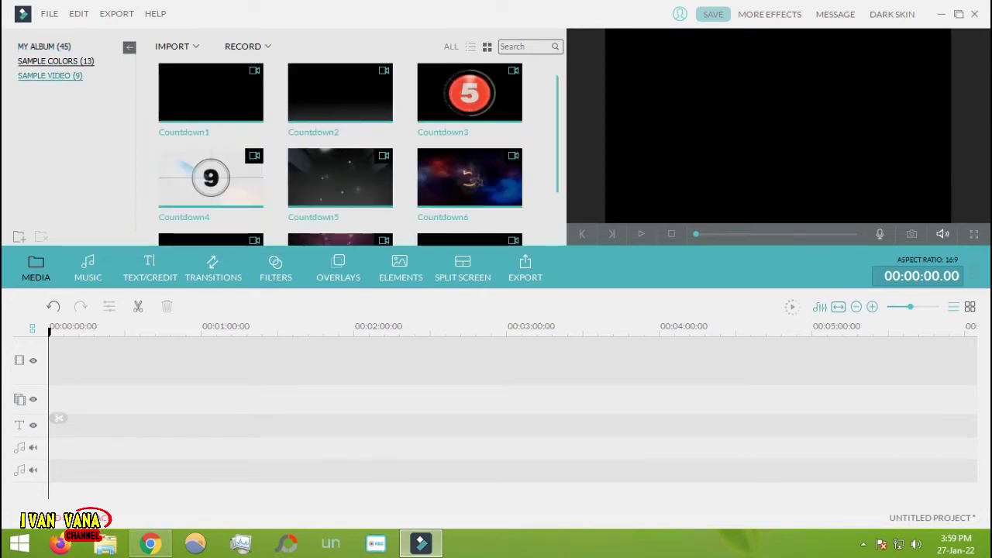
left_click(56, 60)
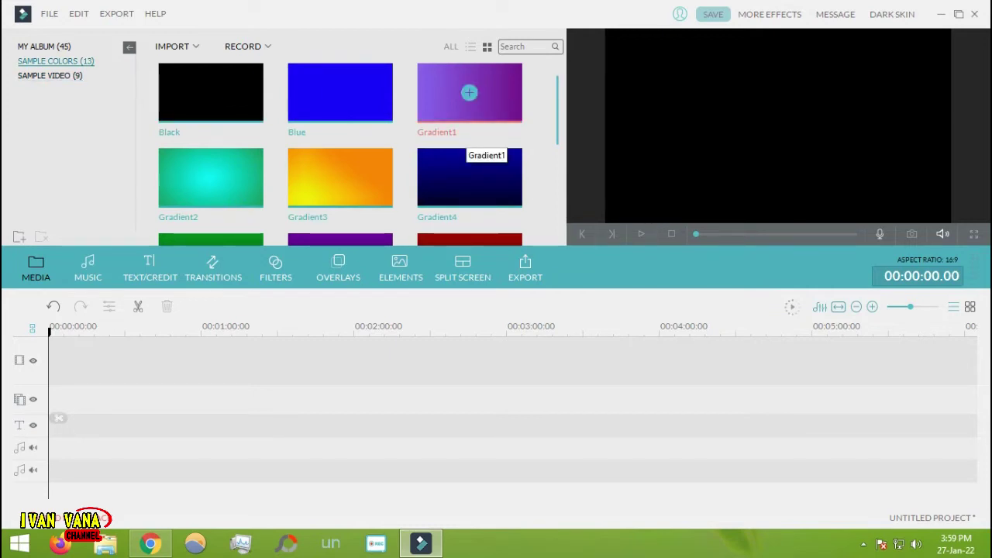
scroll(341, 147, "down", 1)
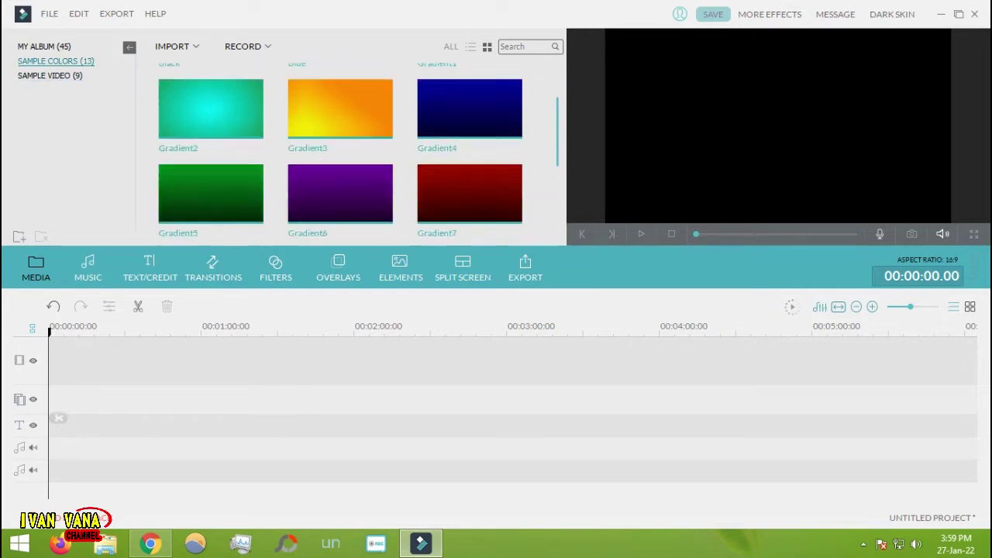
scroll(341, 155, "down", 2)
left_click(210, 196)
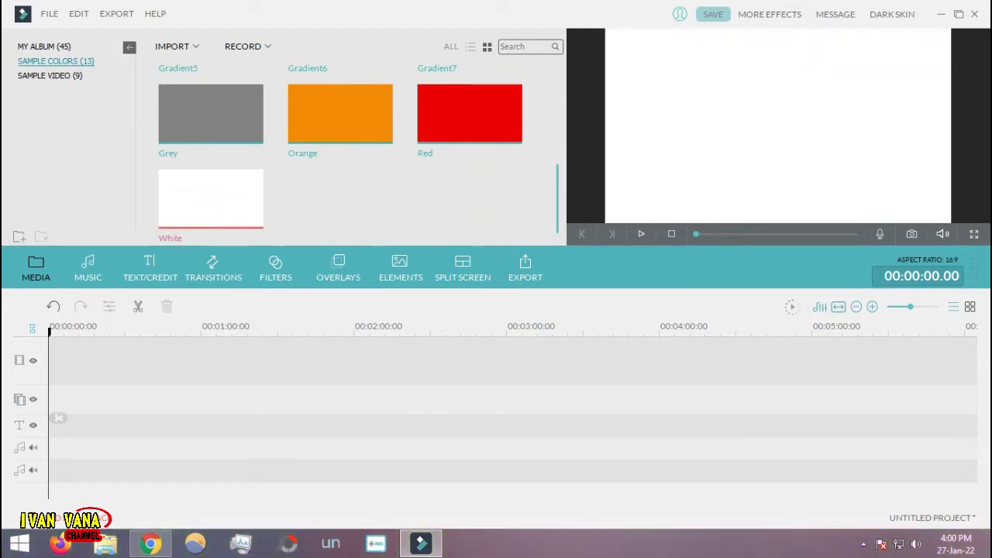
left_click_drag(210, 197, 56, 362)
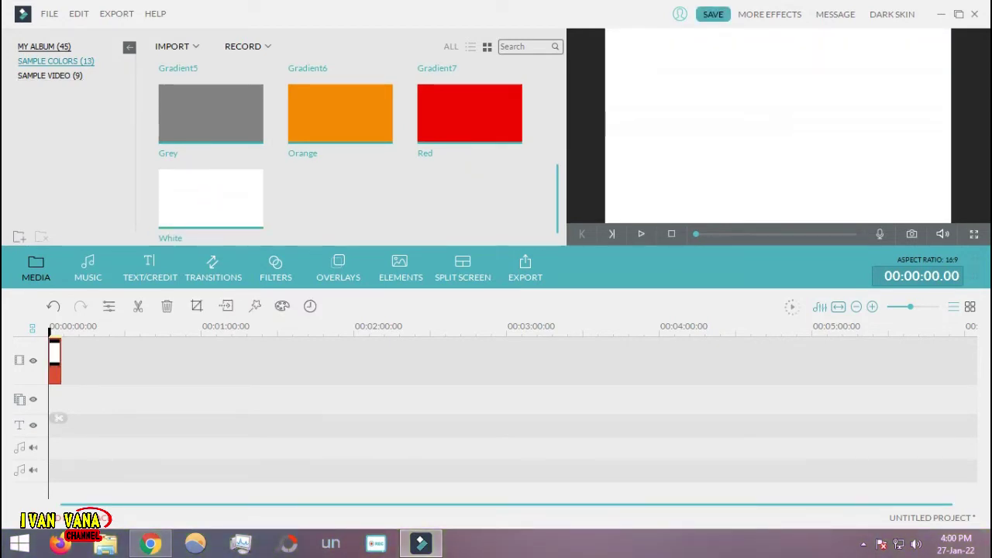
Step: Check the White clip's crop ratio in Crop and Zoom, keep it at 16:9 and close the clip's edit settings
left_click(45, 47)
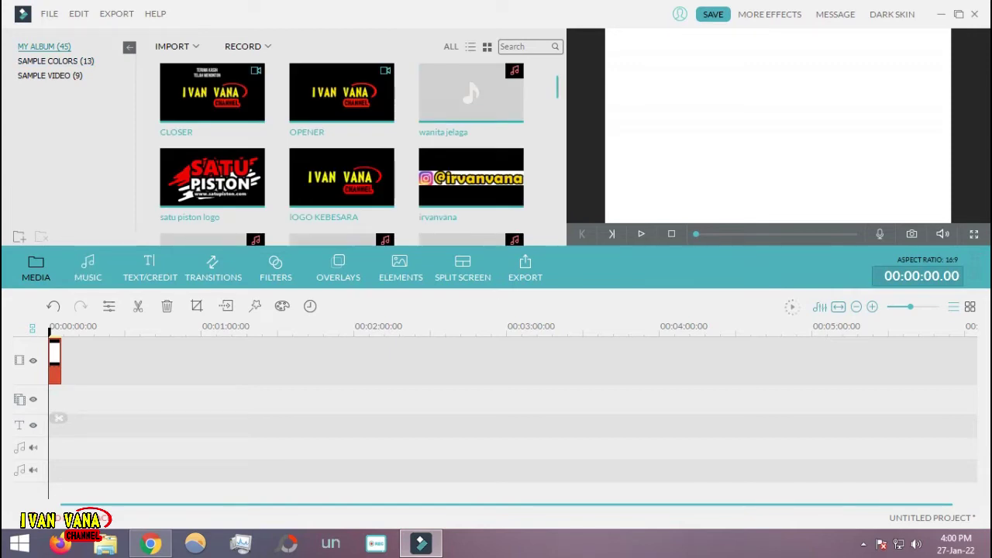
double_click(55, 360)
left_click(196, 305)
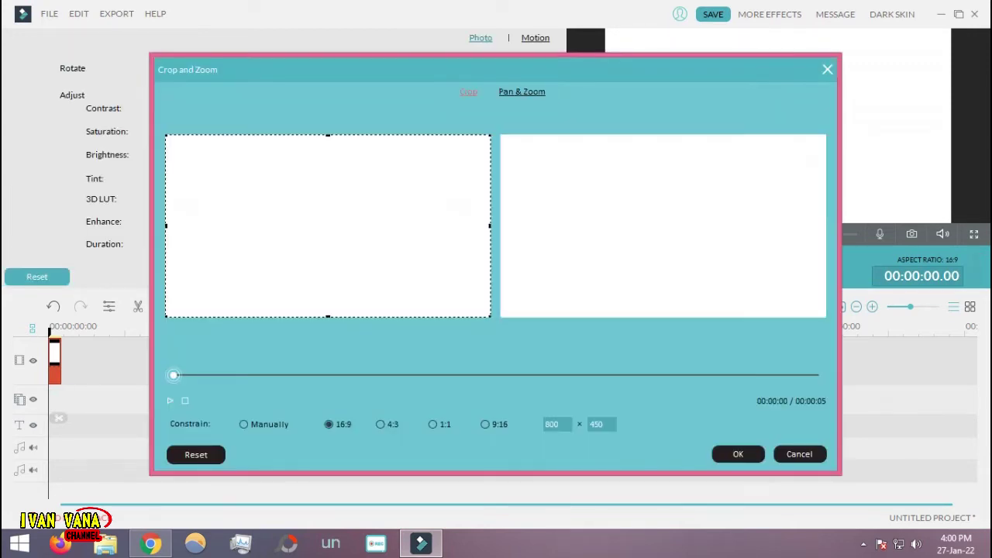
left_click(738, 454)
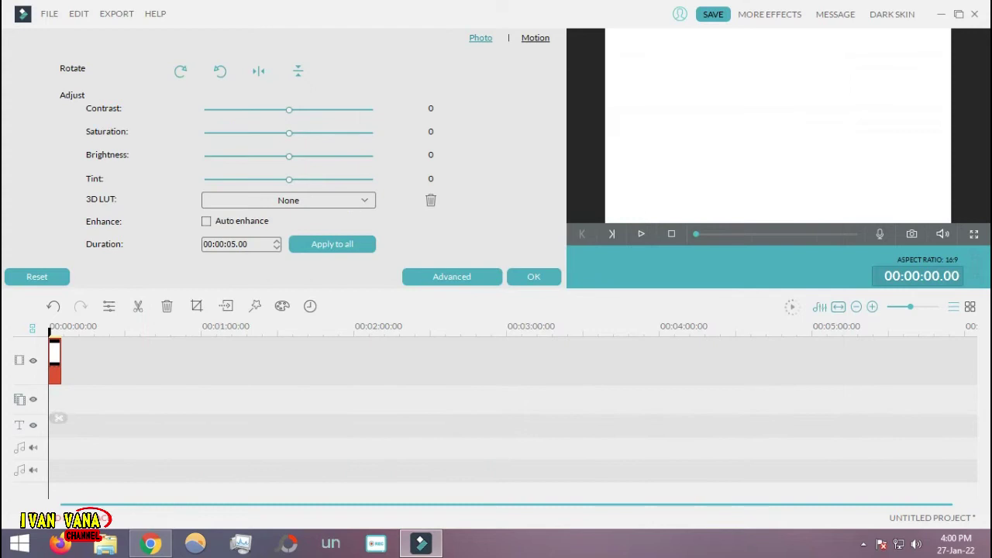
left_click(533, 277)
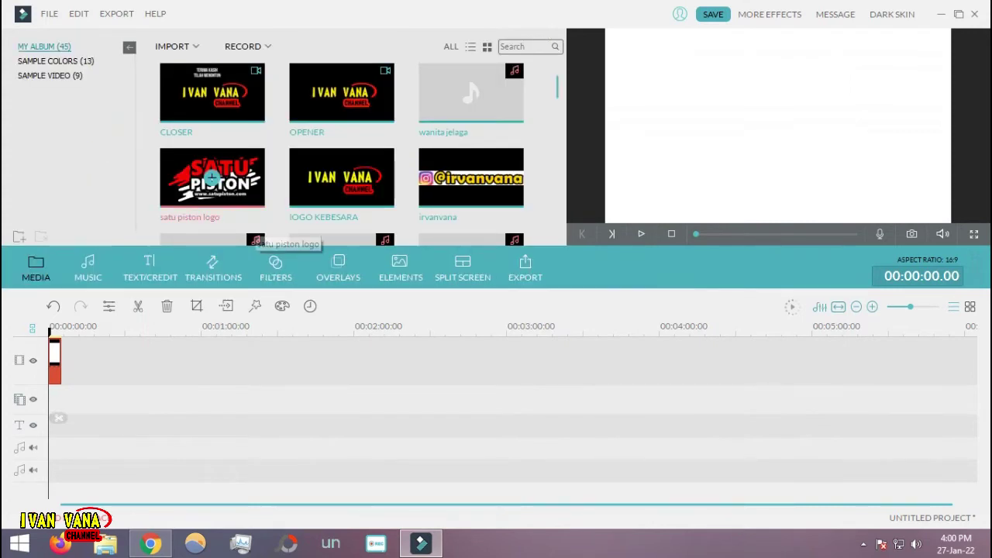
Step: Find the ScreenCapture_2022-1-22 23.32.48 video in the album and place it at the start of the picture-in-picture track
scroll(341, 148, "down", 10)
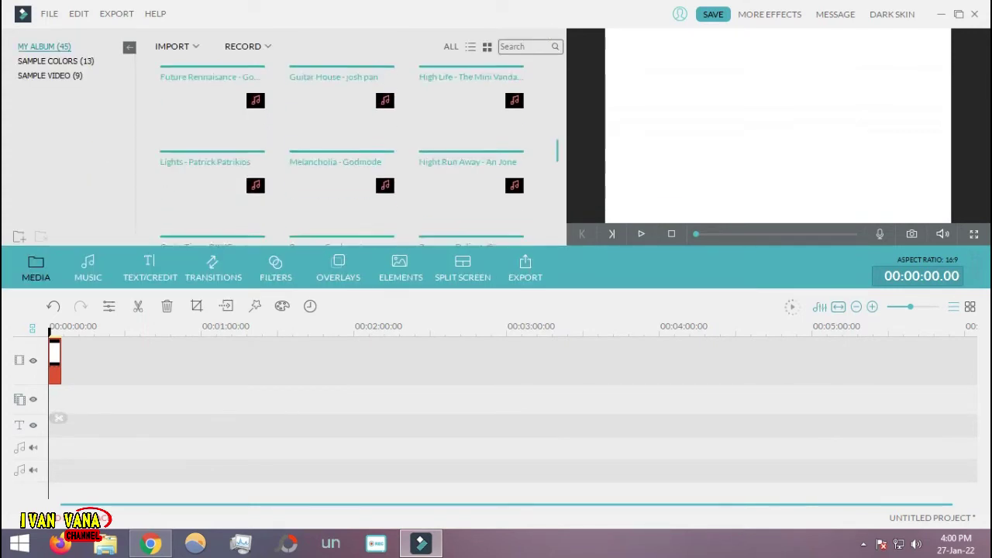
mouse_move(470, 199)
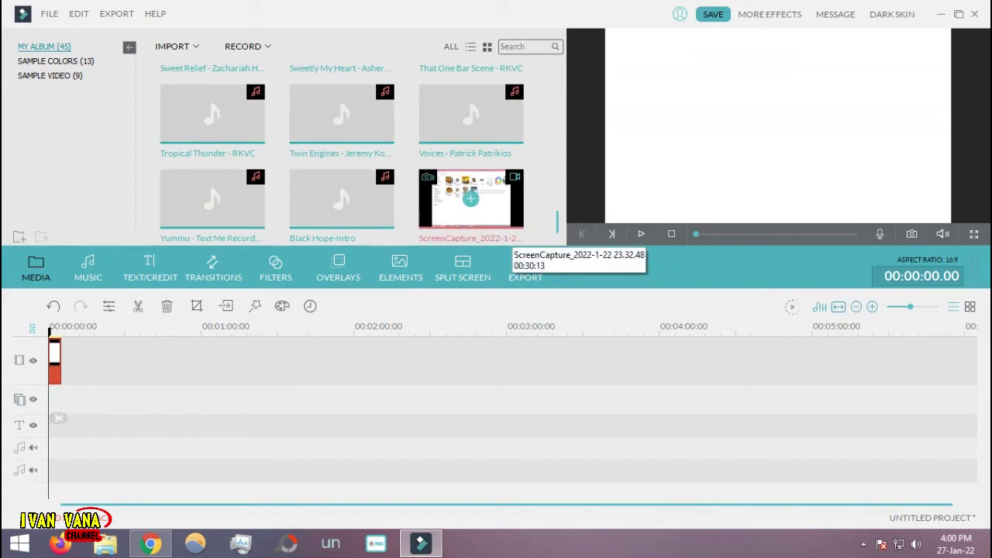
double_click(54, 361)
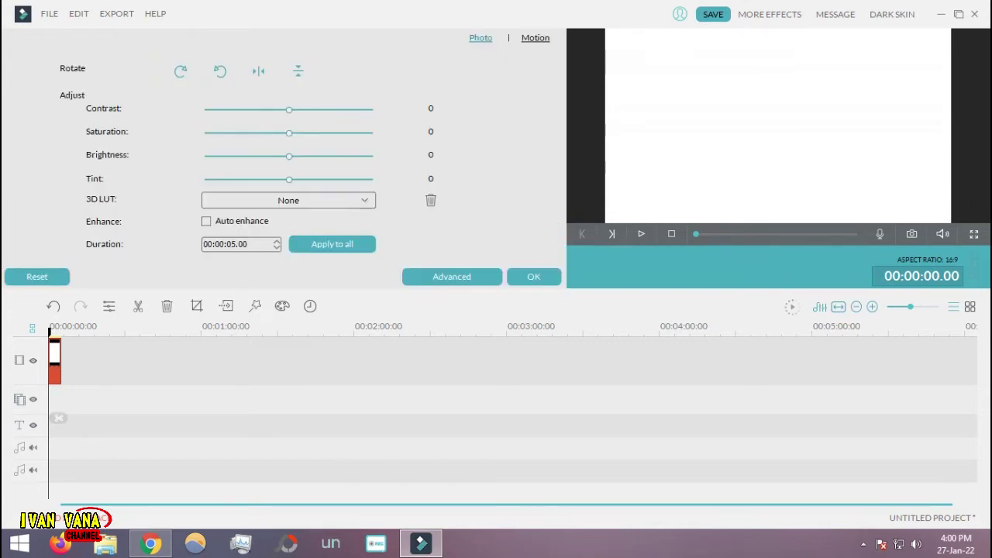
left_click(534, 277)
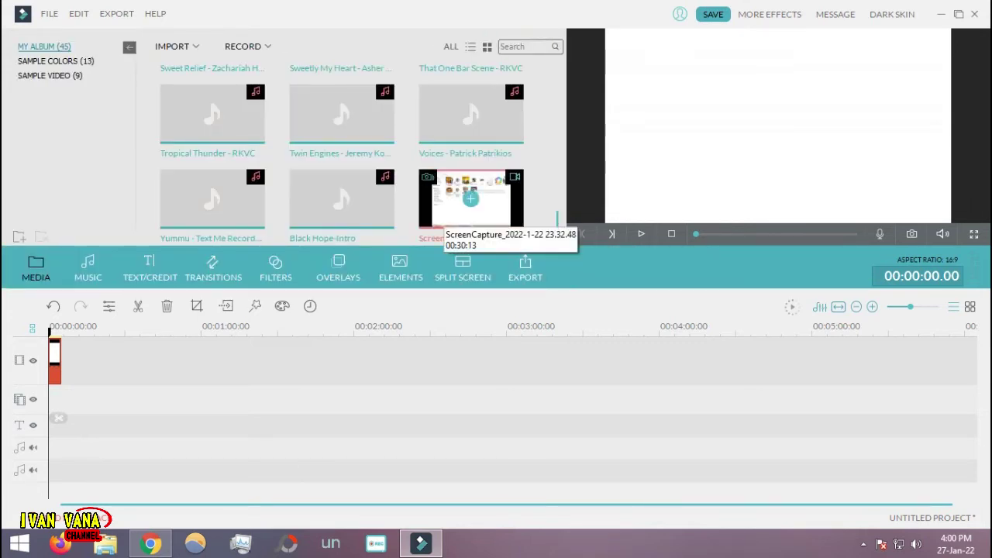
left_click(470, 200)
left_click_drag(470, 200, 50, 400)
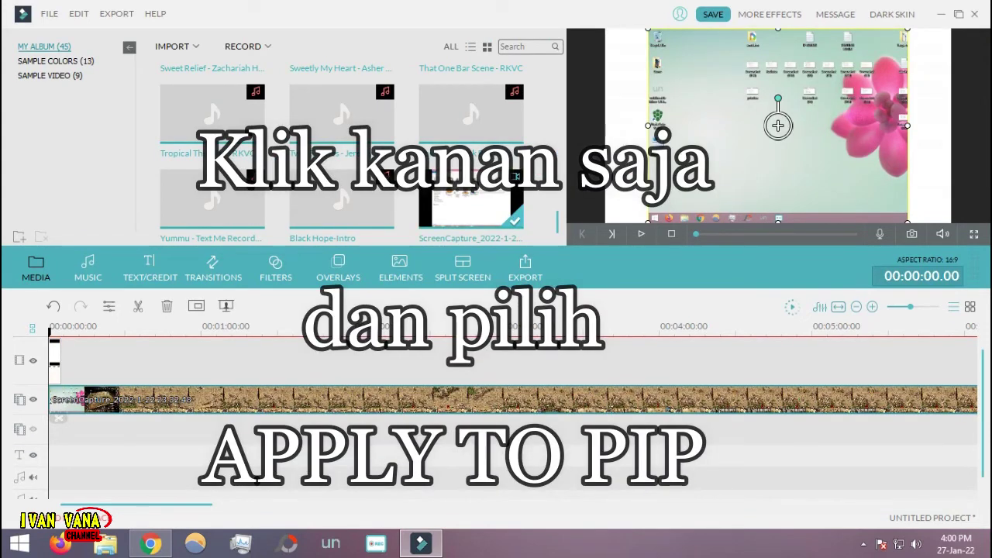
Step: Toggle the visibility of the picture-in-picture track to compare the picture with and without the screen capture, leaving it shown
left_click(33, 400)
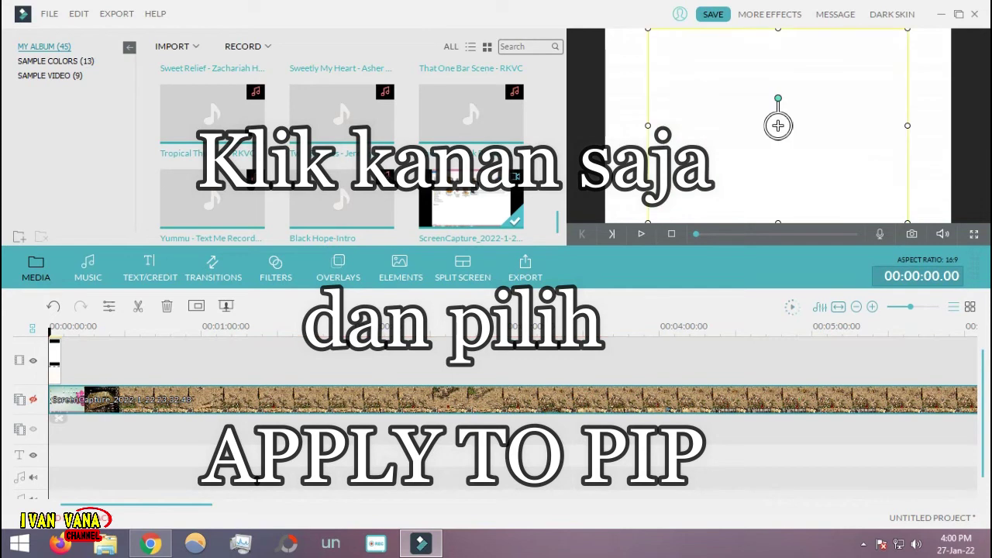
left_click(33, 400)
left_click(33, 400)
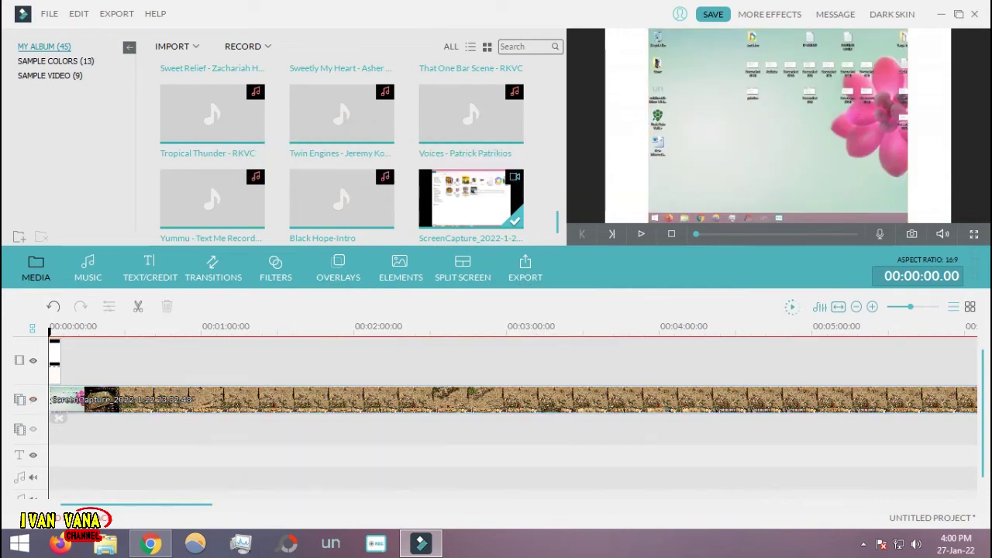
Step: Inspect the edit settings of the screen capture overlay and the White clip, and close them without changes
left_click(55, 362)
double_click(68, 400)
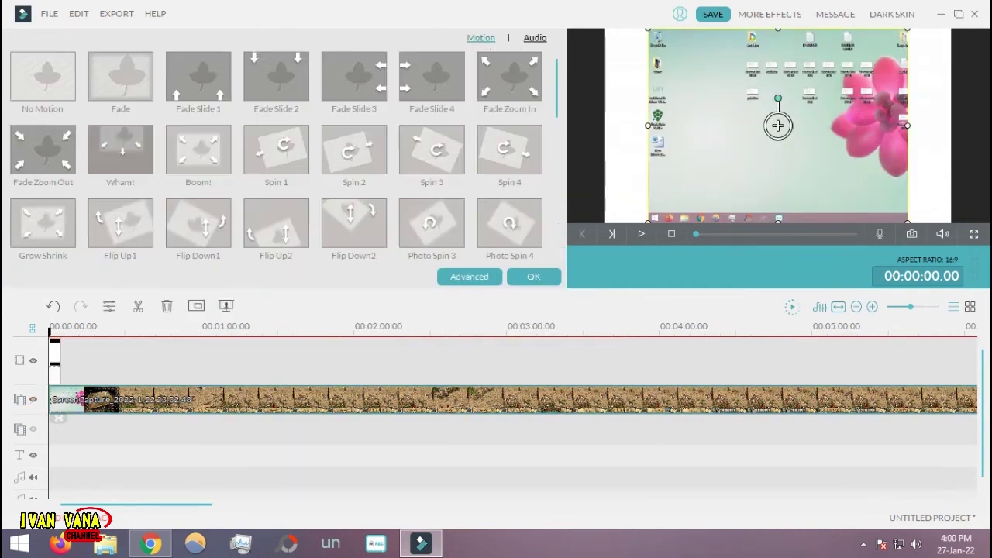
left_click(533, 276)
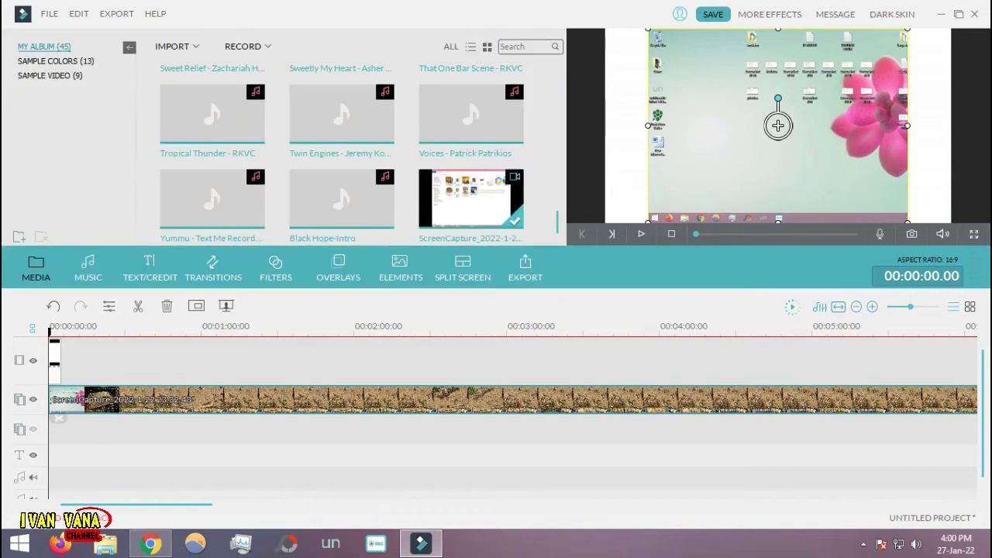
double_click(55, 360)
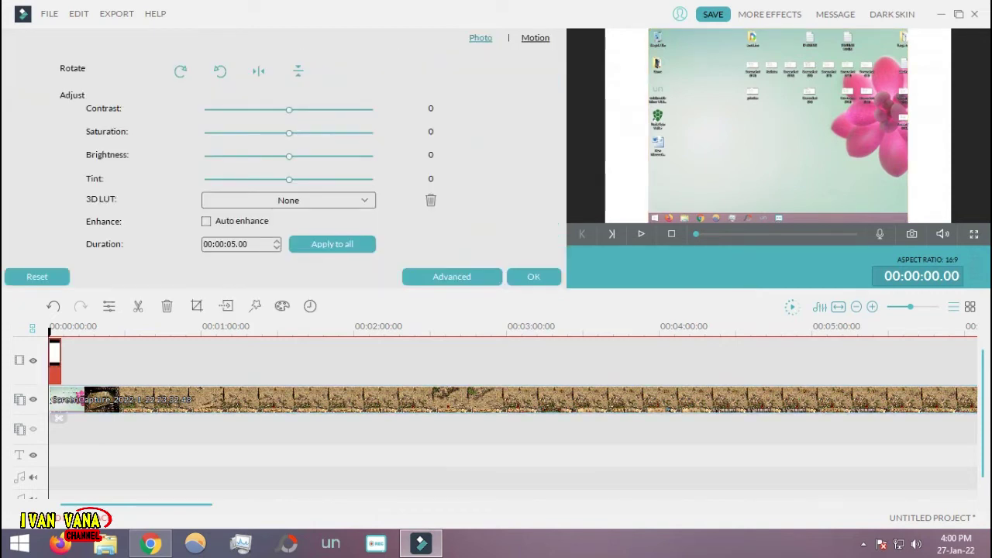
left_click(69, 400)
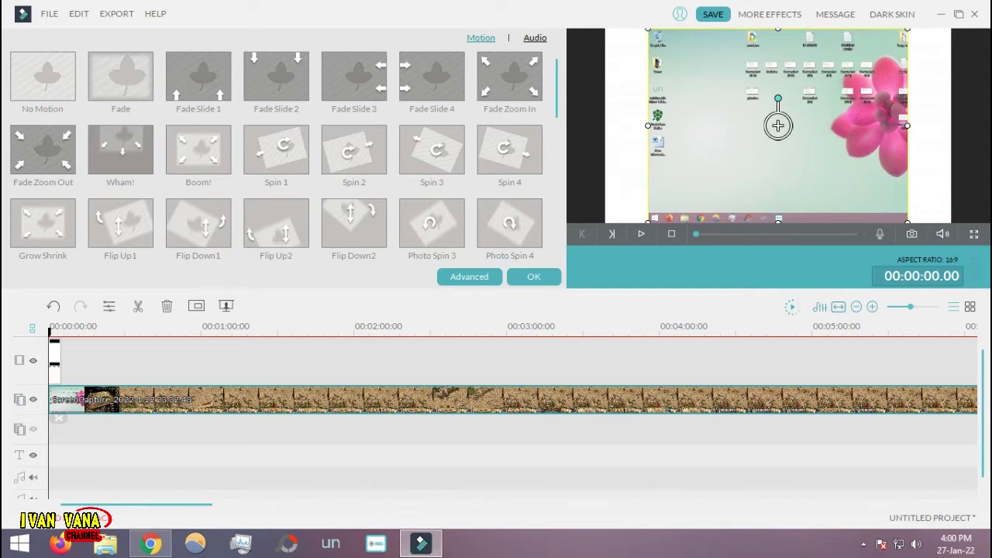
left_click(533, 276)
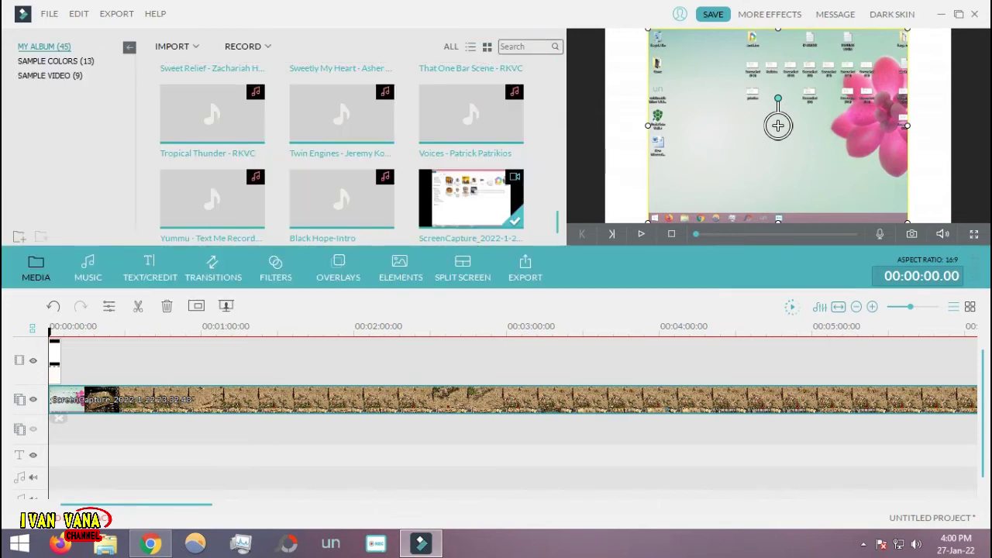
Step: Extend the White clip to the end of the screen capture, giving it a duration of 00:30:13.03
left_click(55, 362)
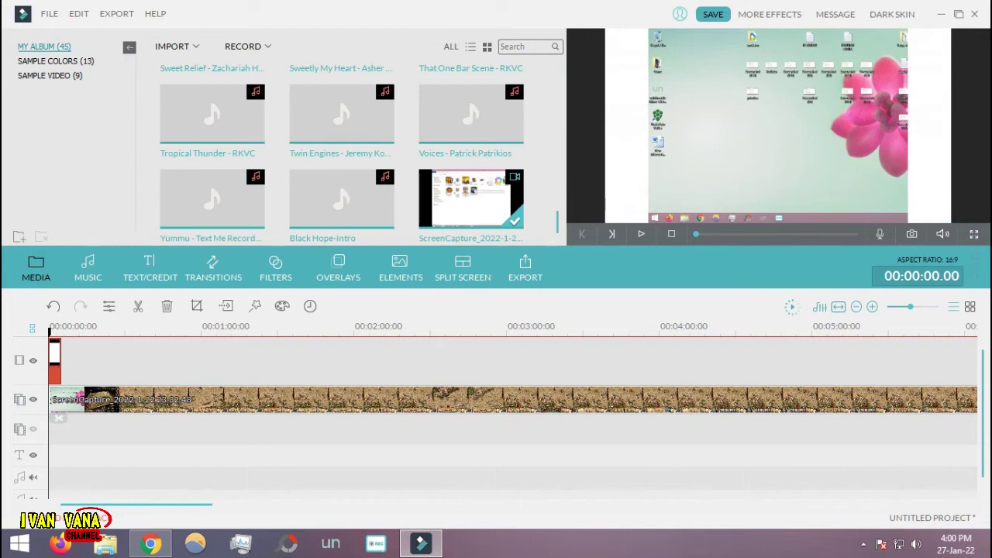
left_click_drag(60, 358, 784, 364)
left_click(839, 307)
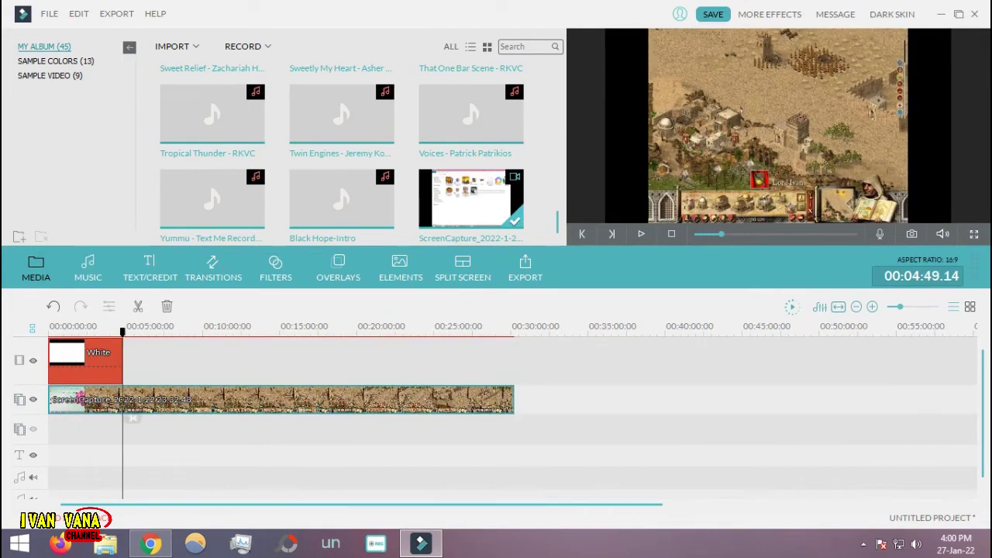
left_click_drag(122, 361, 499, 364)
left_click_drag(513, 365, 514, 364)
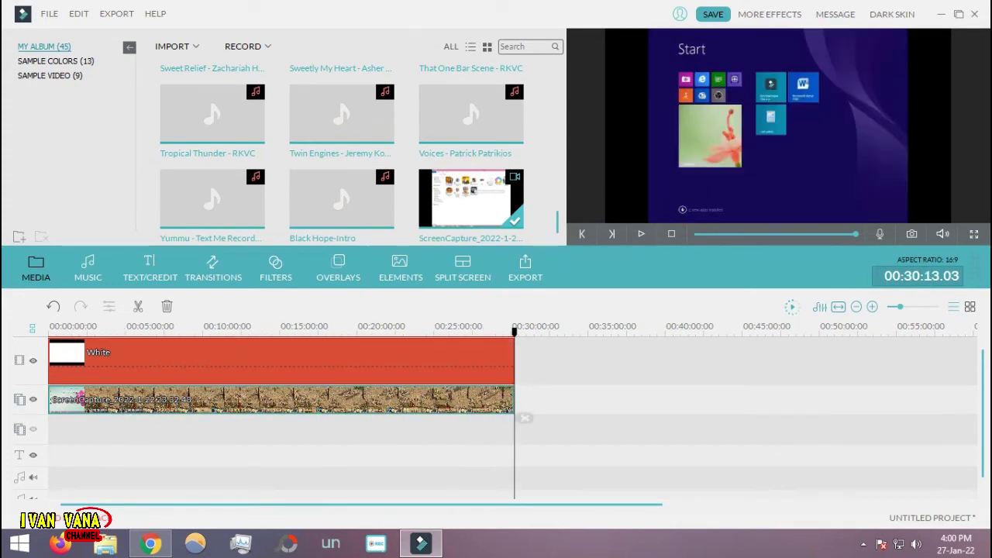
Step: Check the picture at about 00:15:45 on the timeline in full-screen preview
left_click(293, 419)
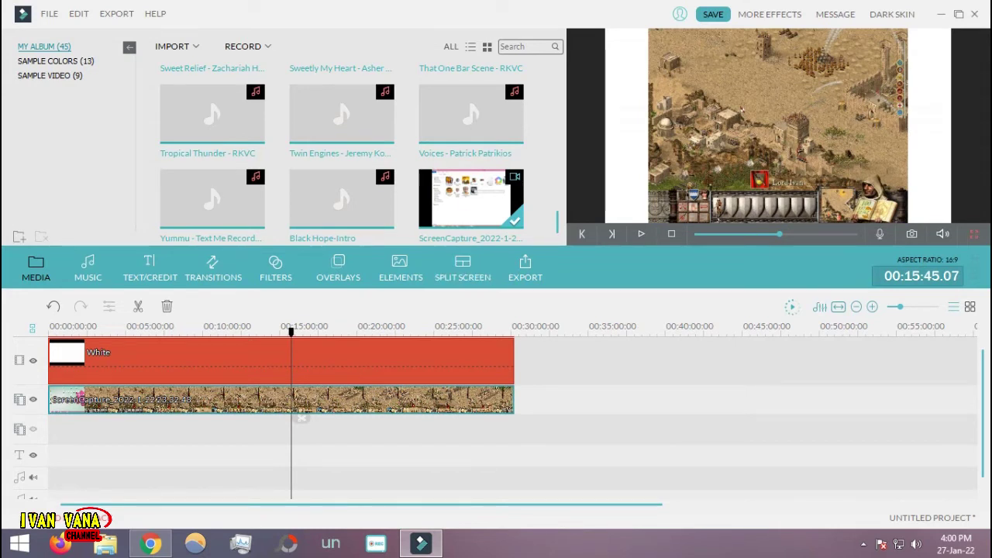
left_click(974, 234)
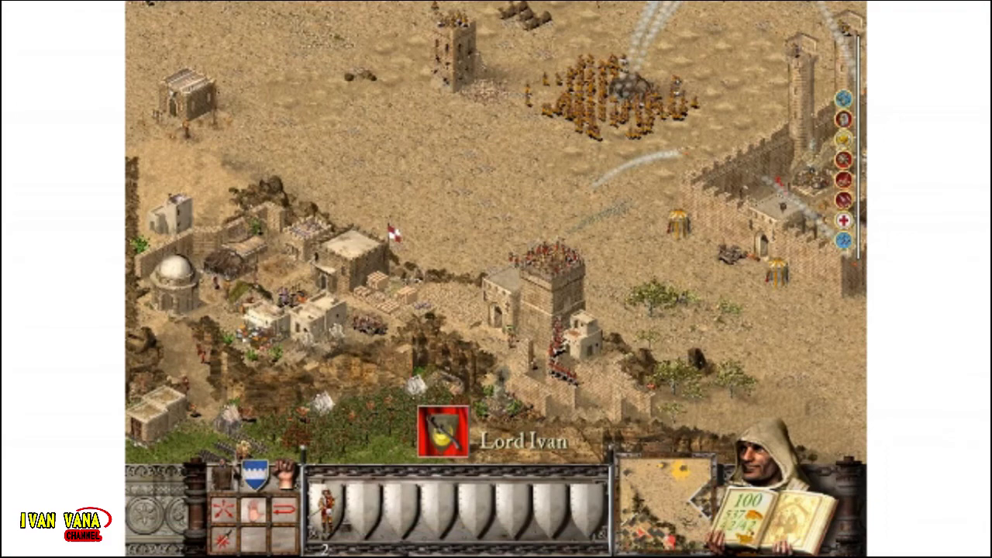
key("Escape")
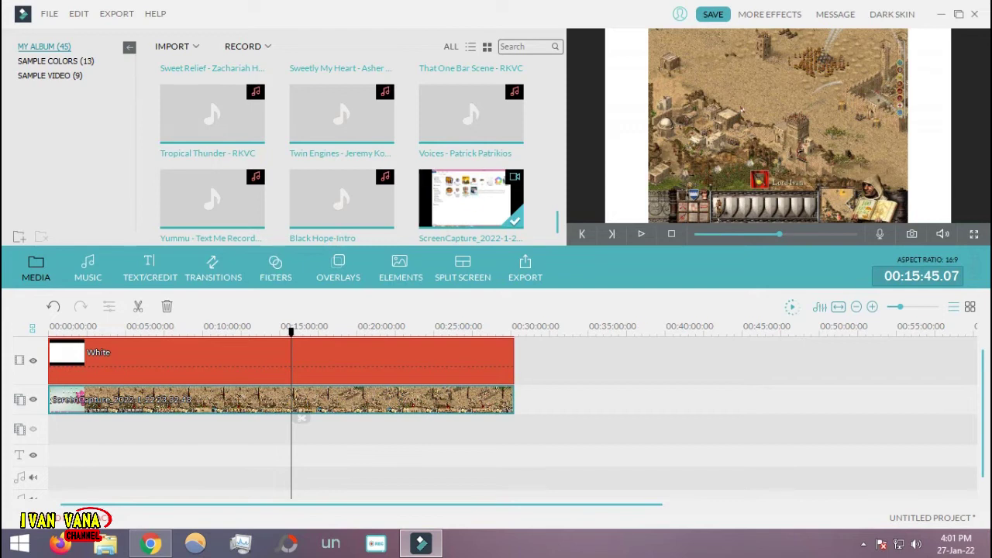
Step: Stretch the screen capture overlay horizontally to both side edges of the white background and check it in full-screen preview
left_click(777, 126)
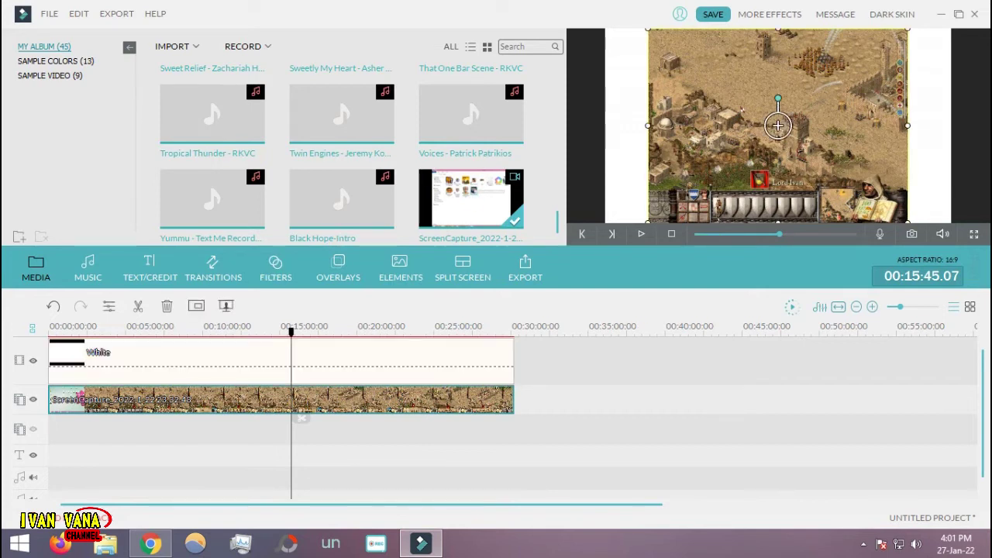
double_click(280, 400)
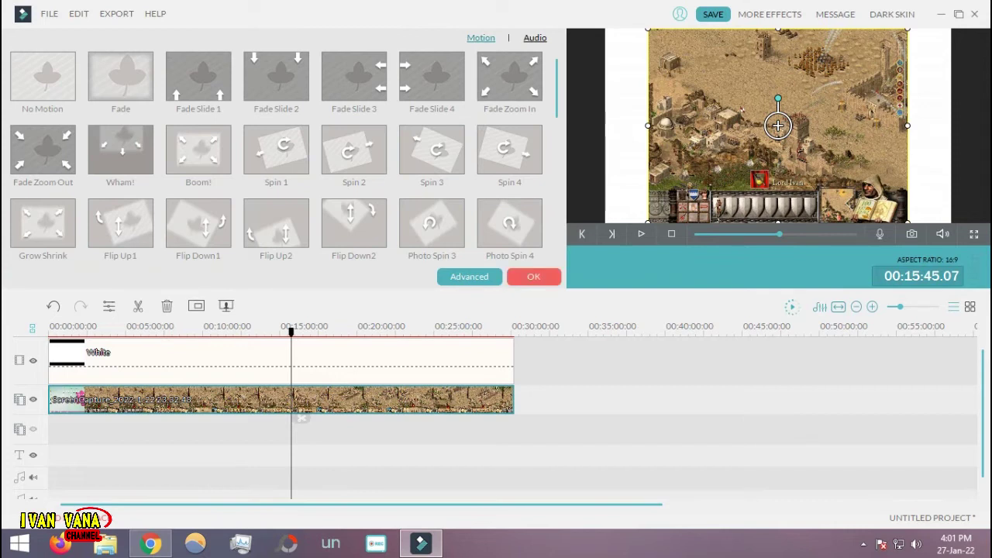
left_click(534, 276)
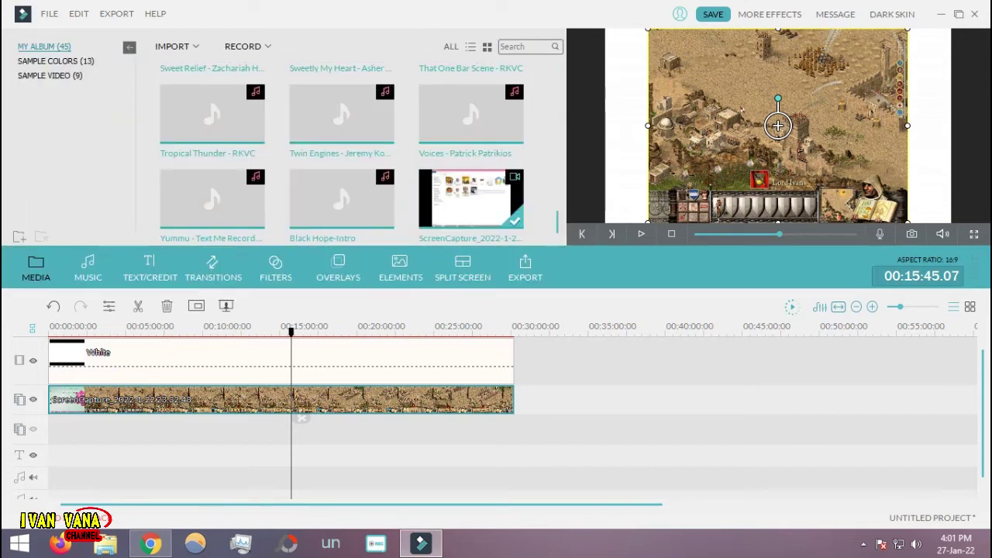
left_click_drag(648, 126, 608, 125)
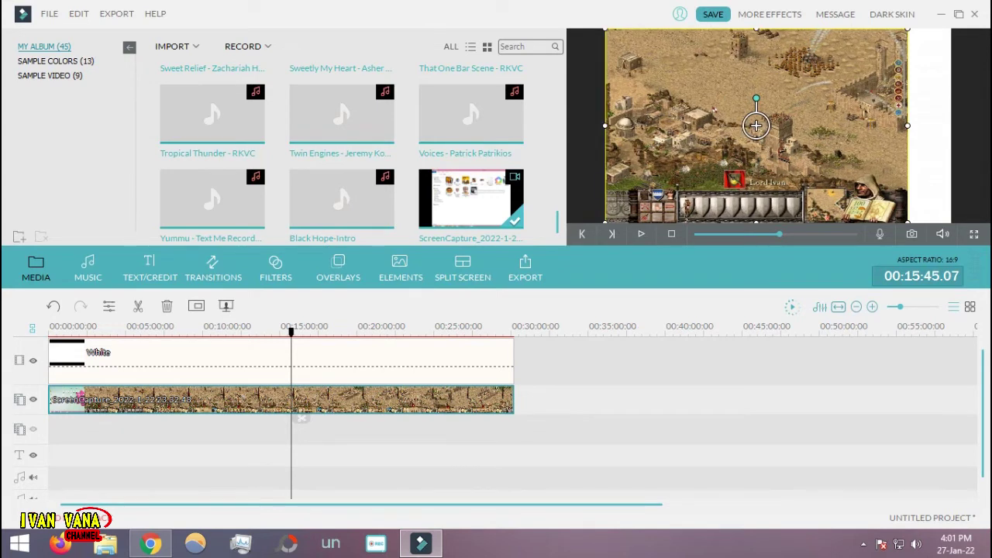
left_click_drag(908, 126, 951, 125)
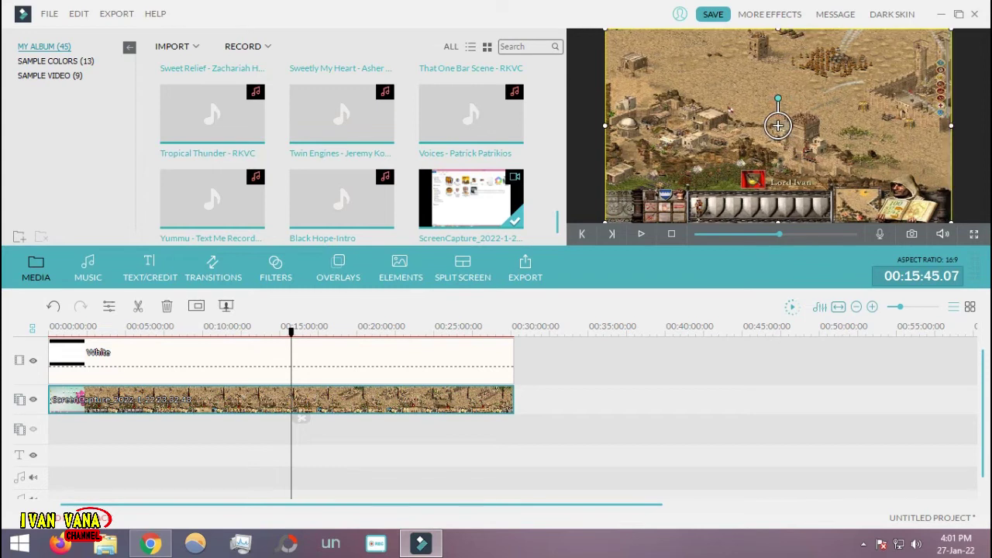
left_click(975, 234)
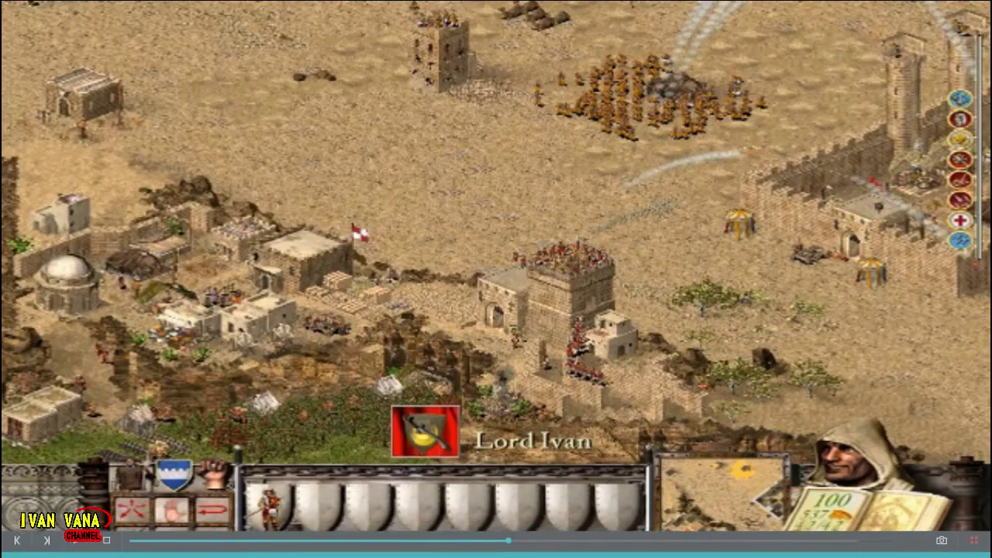
key("Escape")
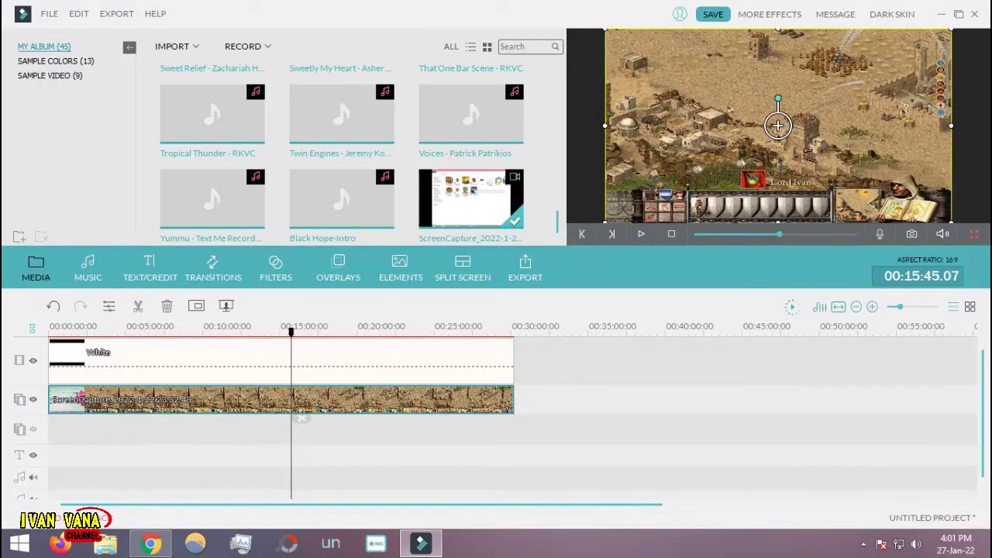
Step: Review the stretched overlay's motion and audio settings and the White clip's photo settings, closing both without changes
left_click(781, 118)
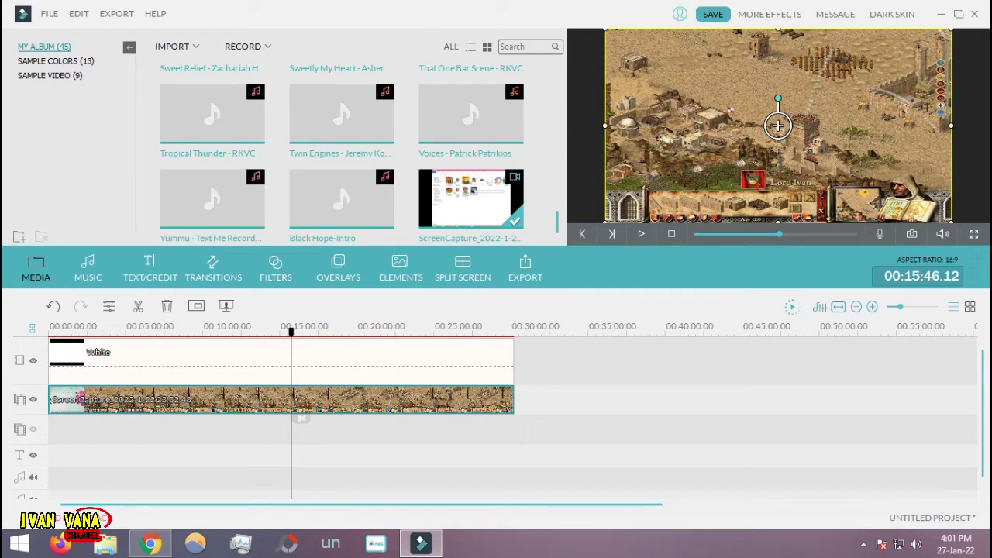
double_click(291, 400)
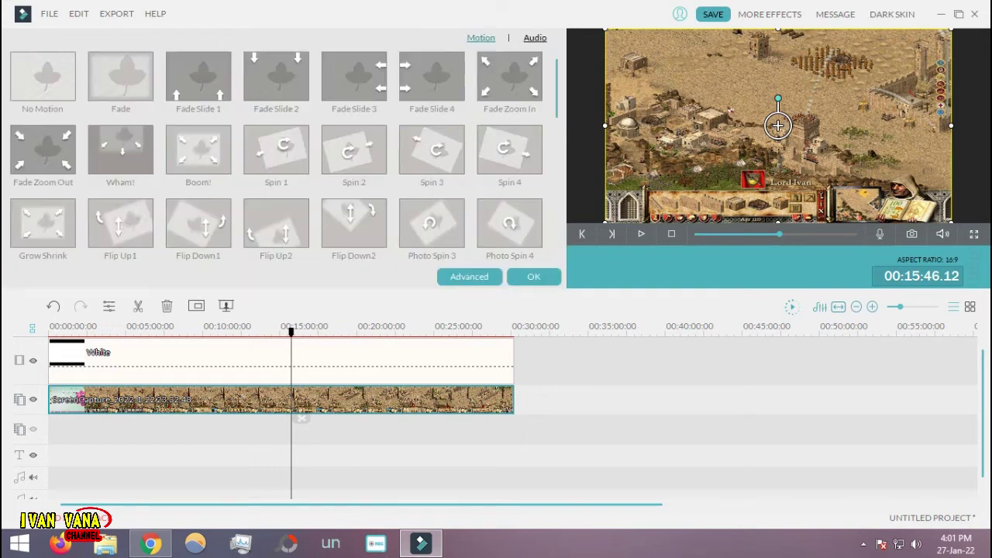
left_click(535, 38)
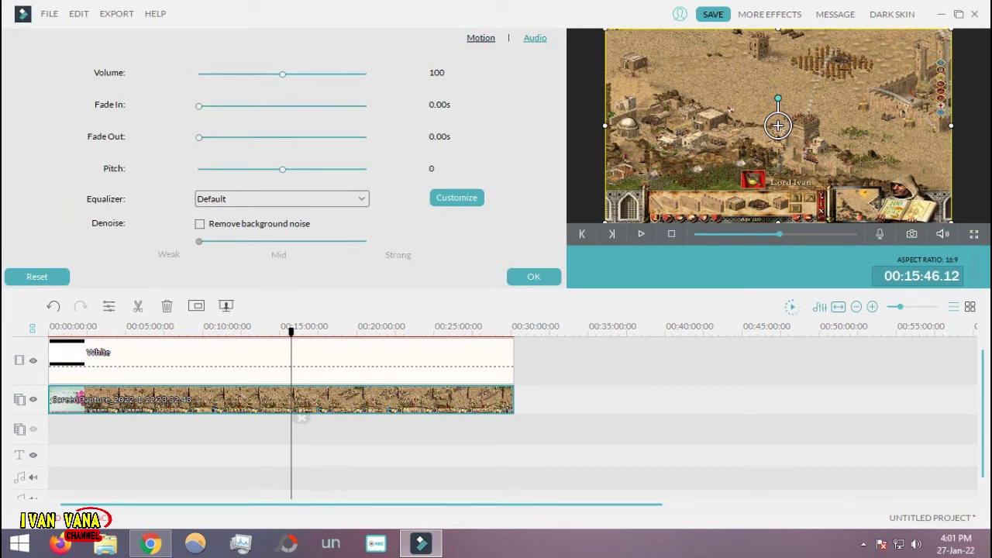
left_click(535, 277)
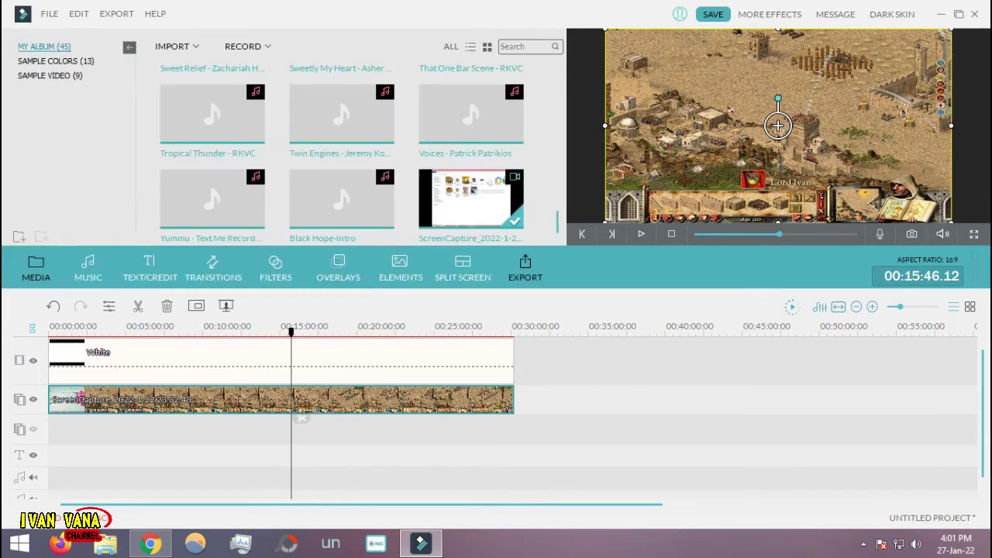
double_click(310, 361)
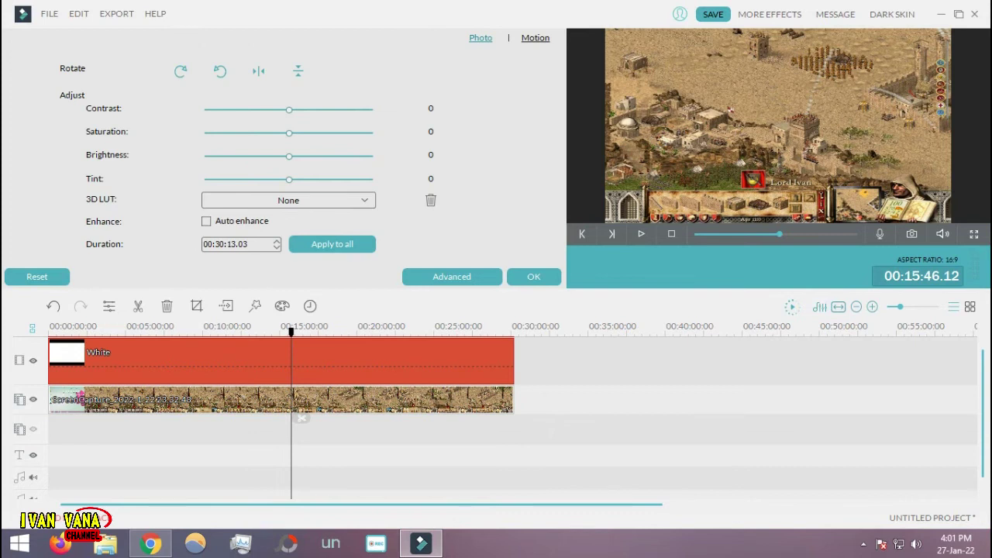
left_click(534, 276)
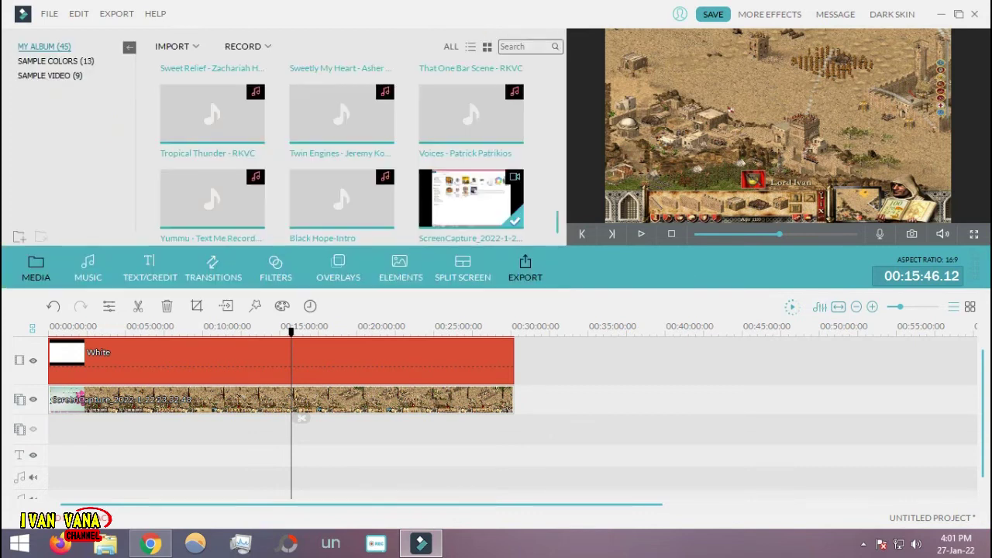
Step: Apply the plain full-frame rectangle mask to the screen capture overlay in its advanced PIP settings and accept the clip's settings
double_click(310, 400)
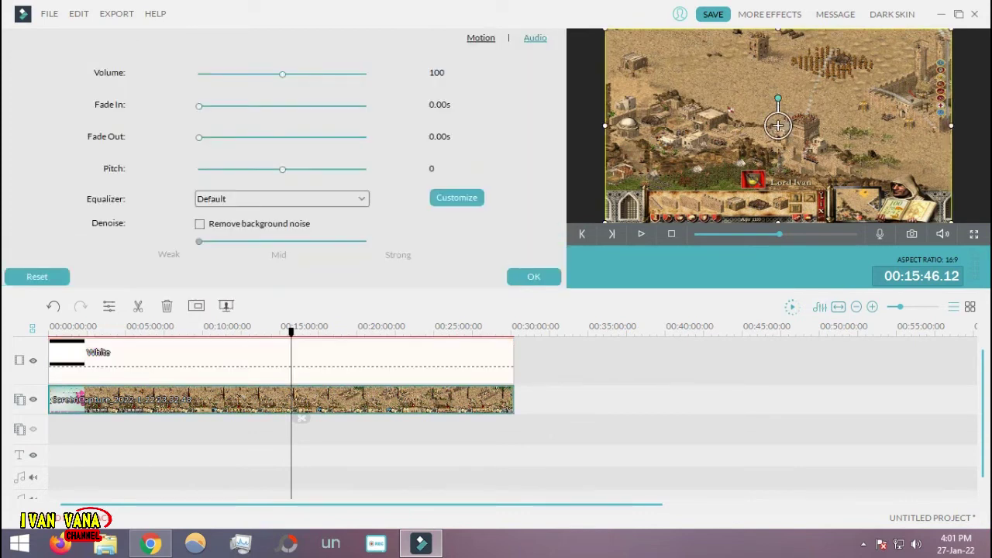
left_click(480, 38)
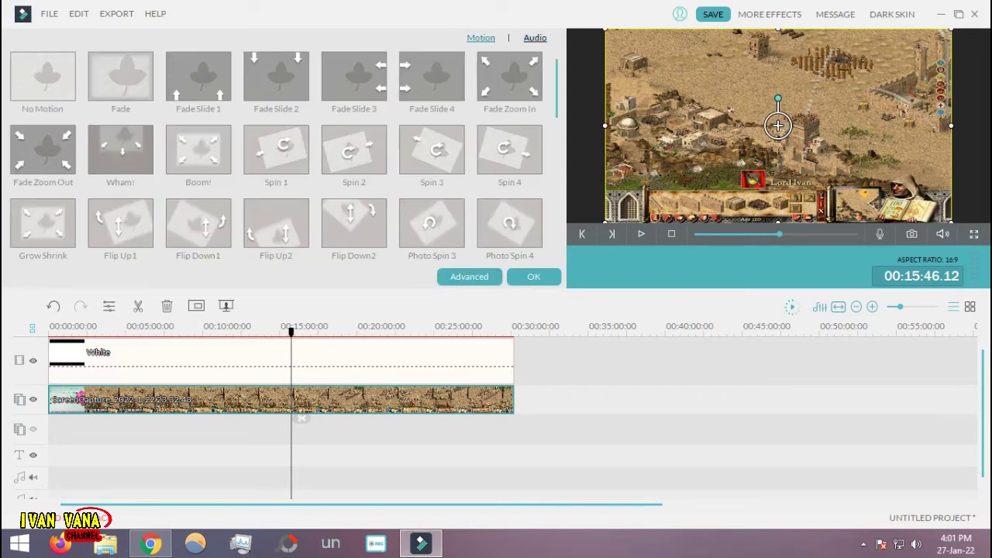
left_click(469, 276)
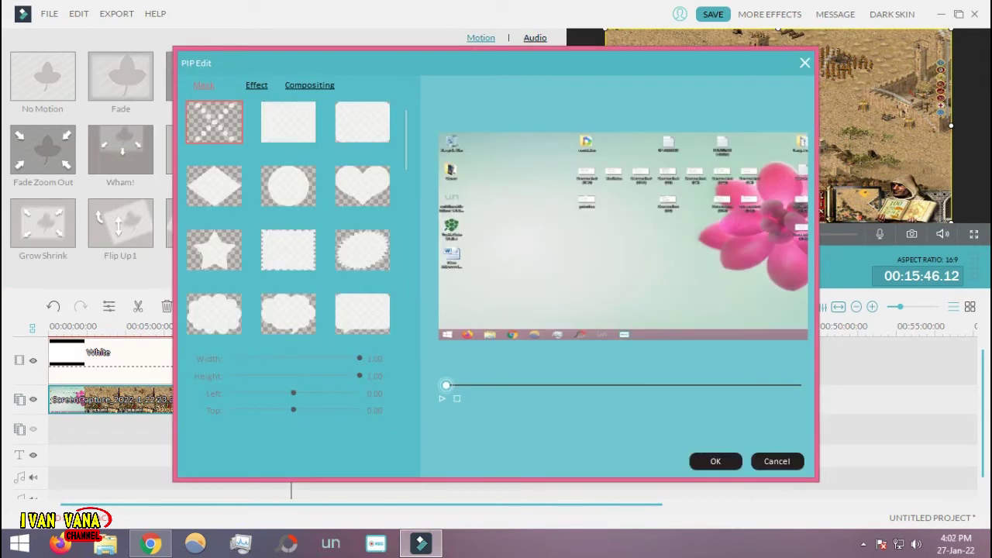
left_click(289, 124)
double_click(288, 124)
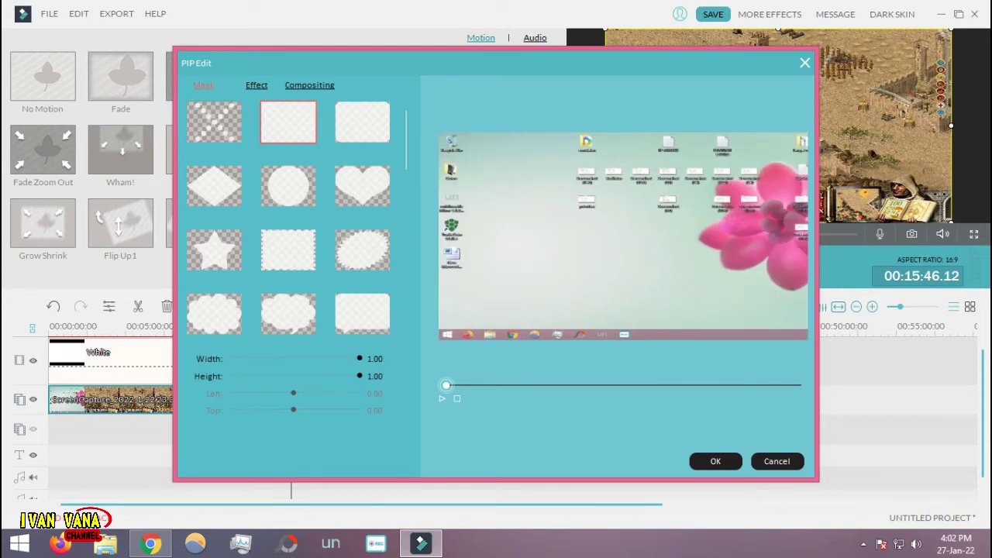
left_click(702, 462)
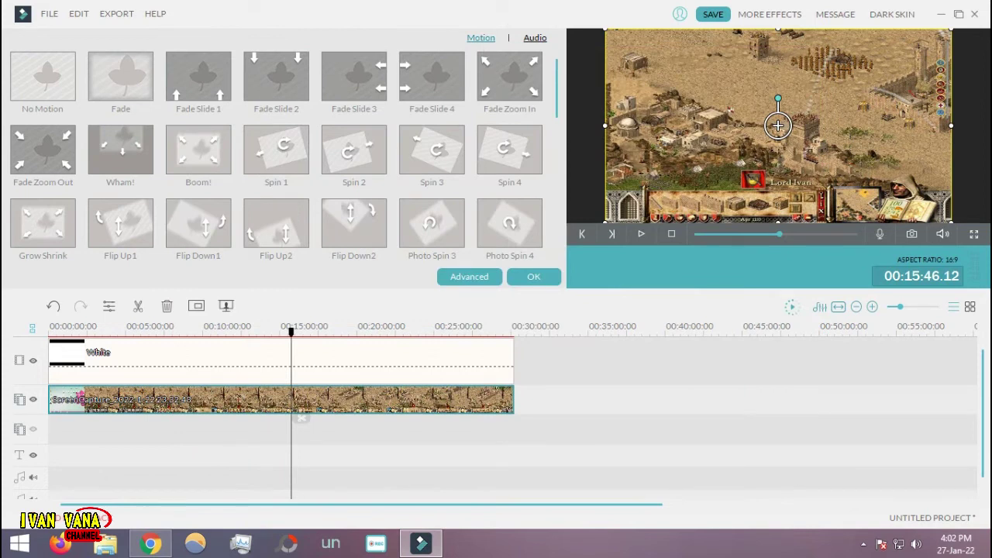
left_click(534, 276)
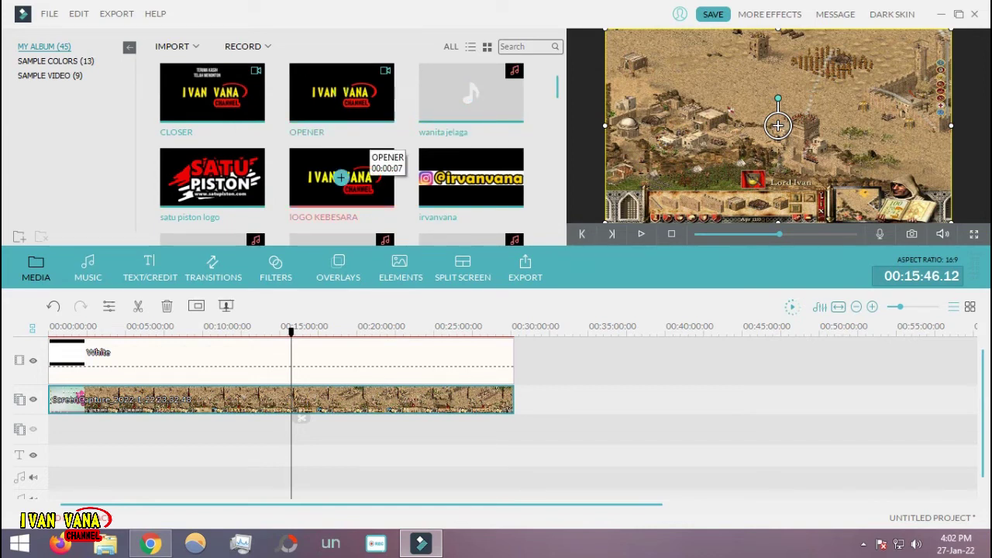
Step: Place LOGO KEBESARA on the second overlay track at about 00:14:11, shrink it into the picture's upper-right corner, and return the playhead to the start
left_click(342, 178)
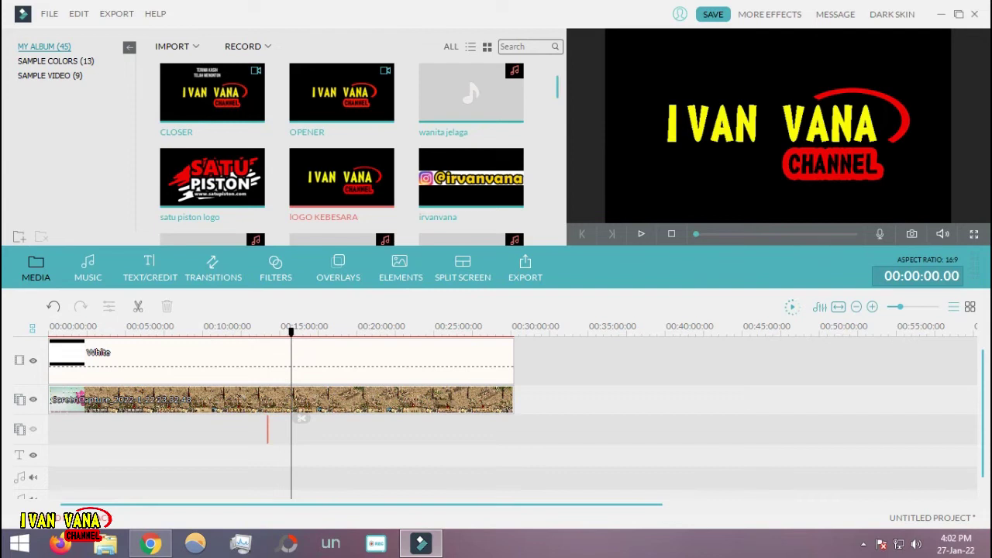
left_click_drag(301, 418, 267, 429)
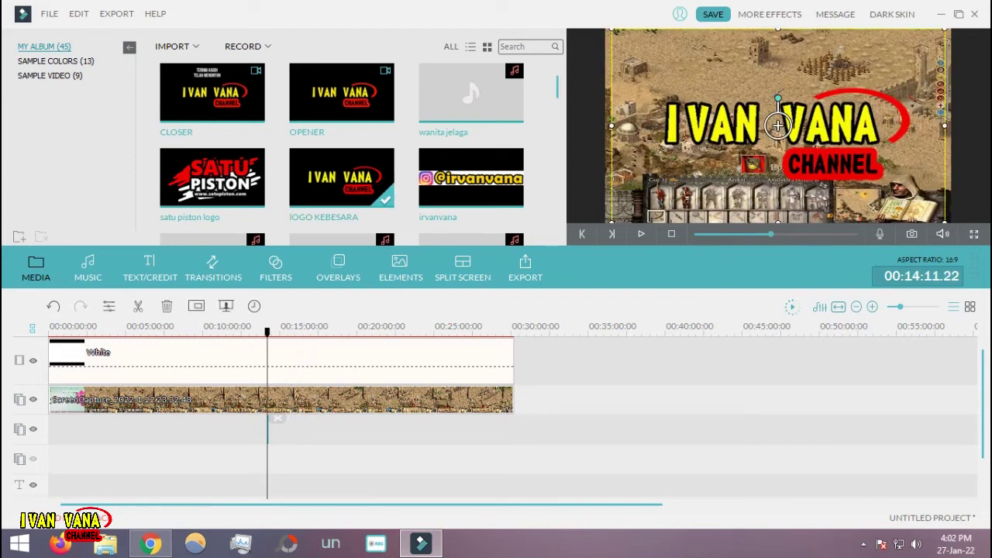
left_click_drag(778, 124, 915, 45)
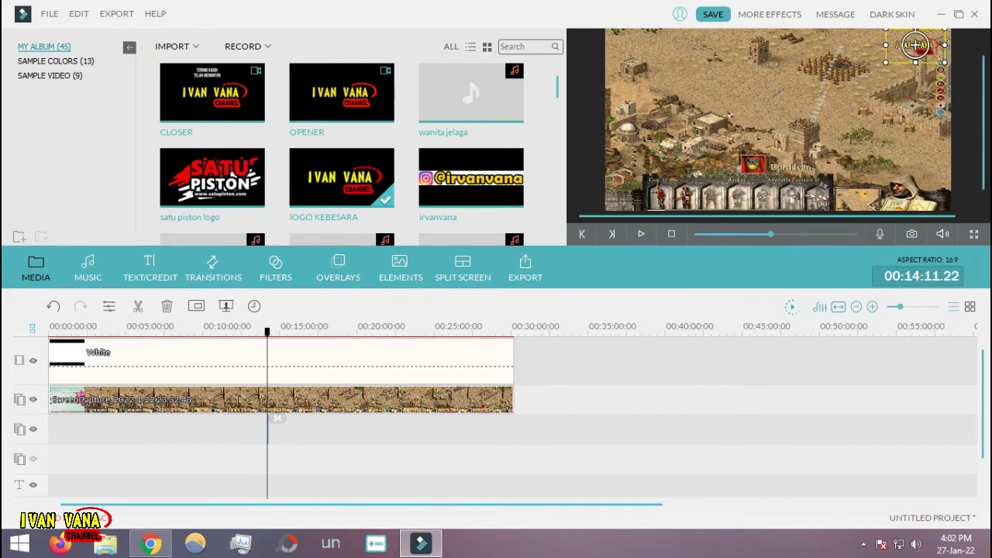
key("space")
key("space")
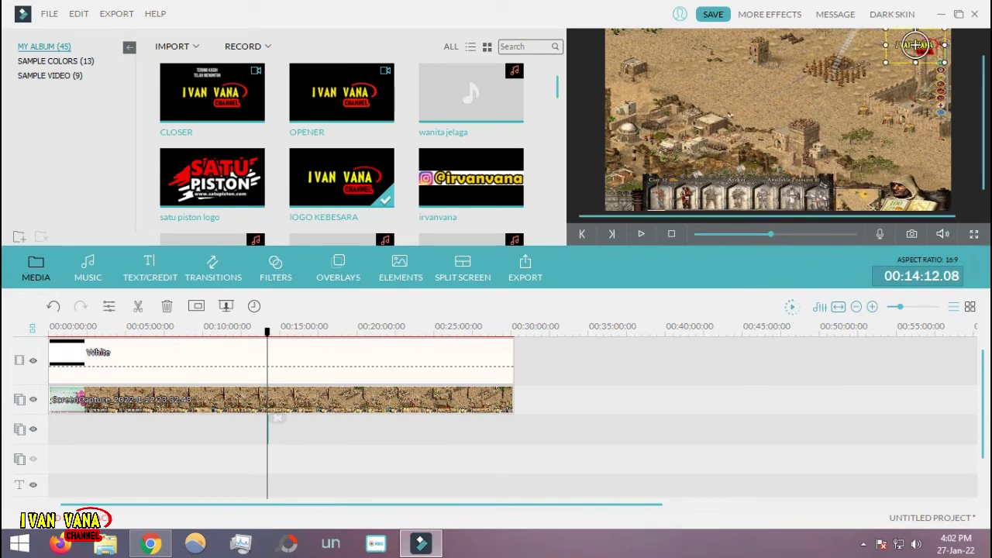
left_click_drag(267, 332, 48, 332)
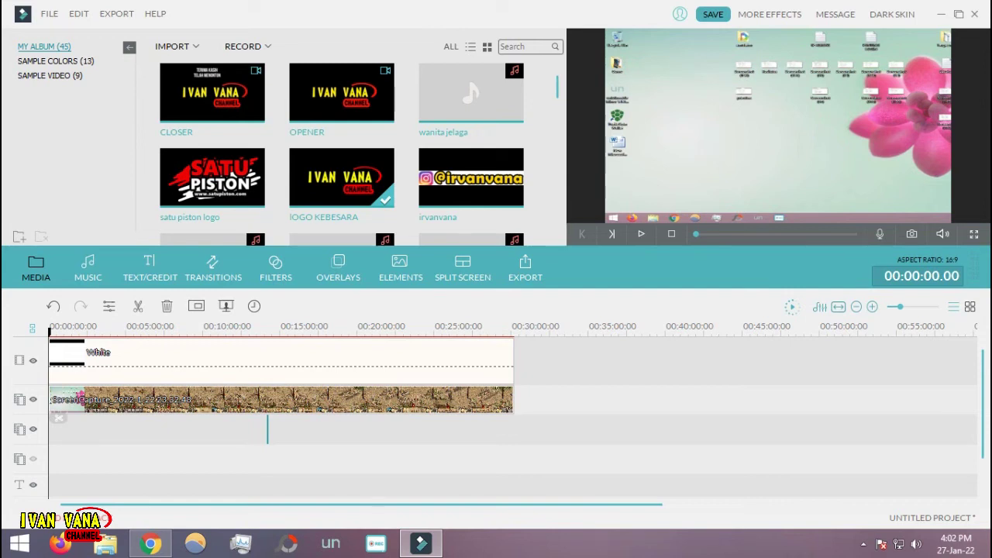
Step: Switch the interface to the dark skin and back to the light skin
left_click(893, 14)
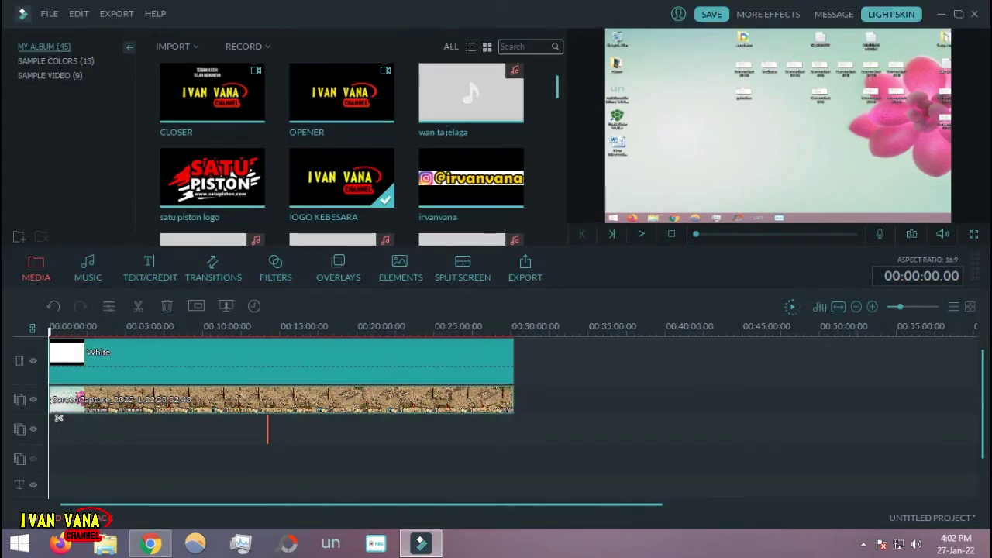
left_click(892, 14)
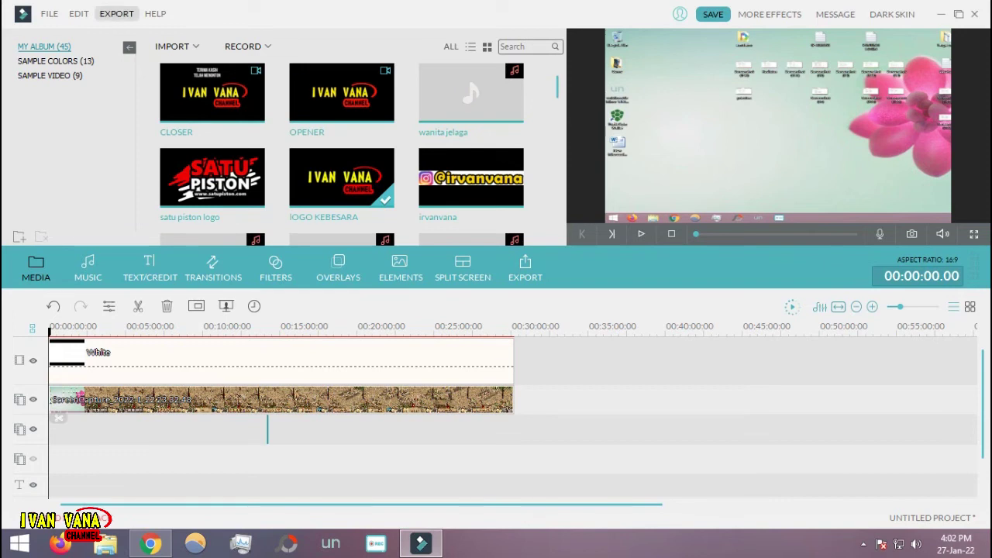
Step: Review the export settings for the Xbox one device and close them without changes
left_click(116, 13)
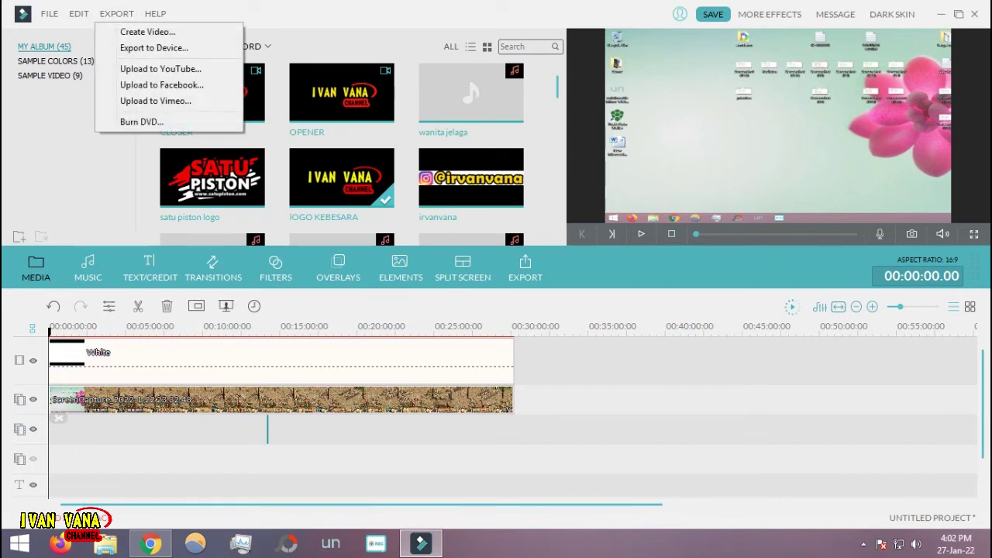
left_click(268, 400)
left_click(116, 13)
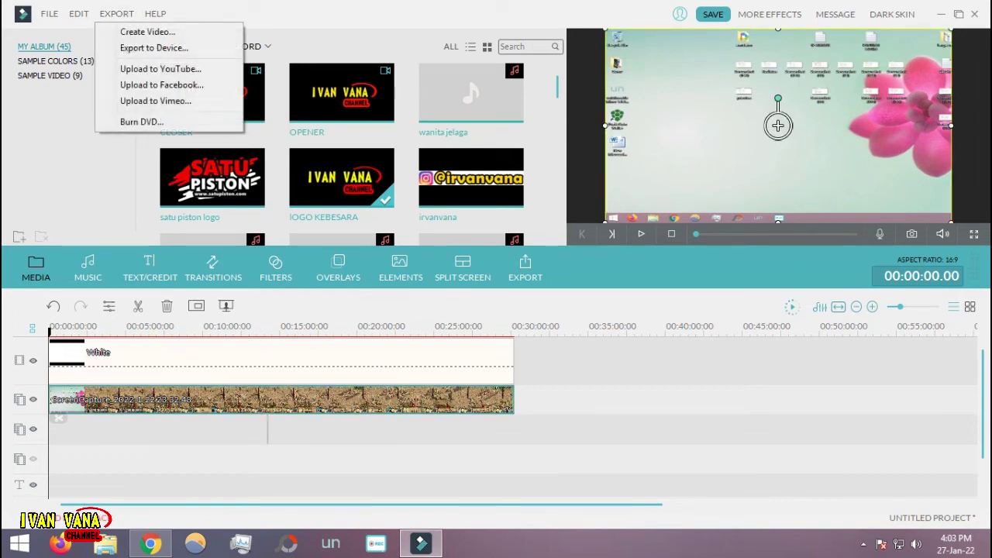
left_click(153, 47)
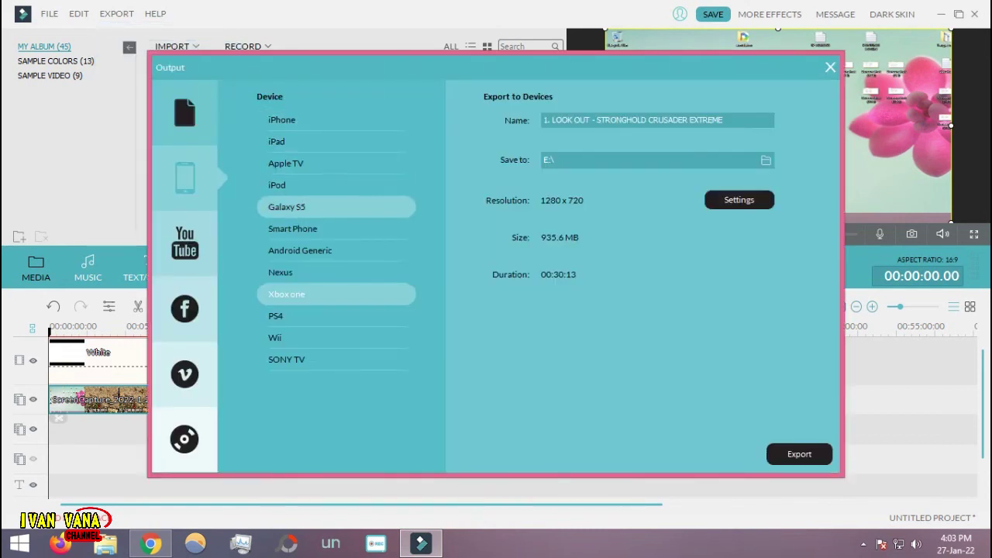
left_click(739, 199)
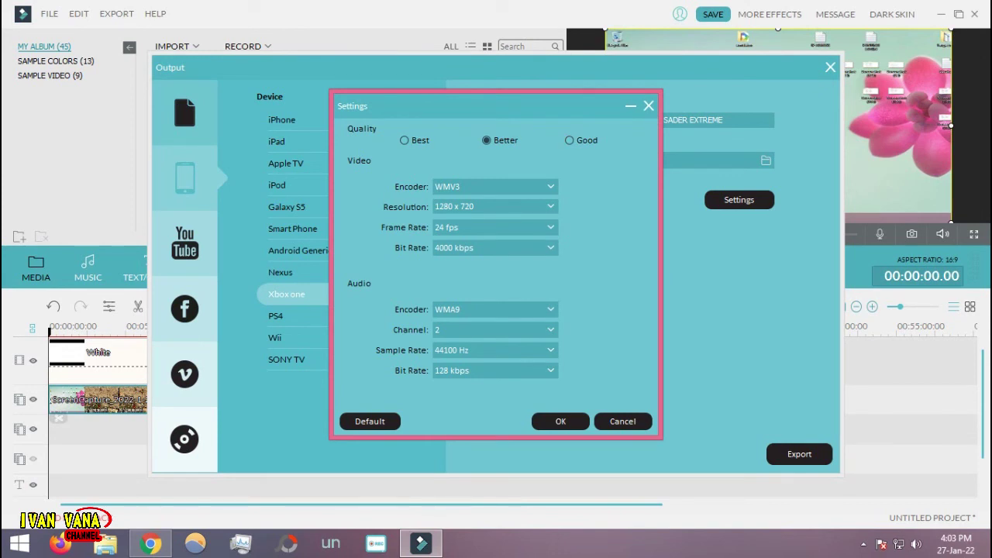
left_click(649, 105)
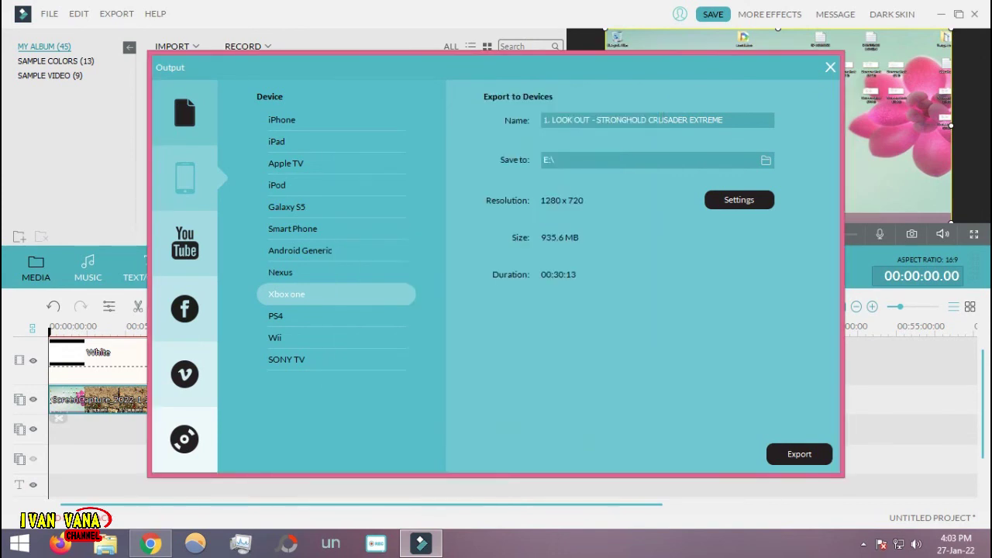
Step: Review the MP4 file export settings and close the output window without exporting
left_click(185, 113)
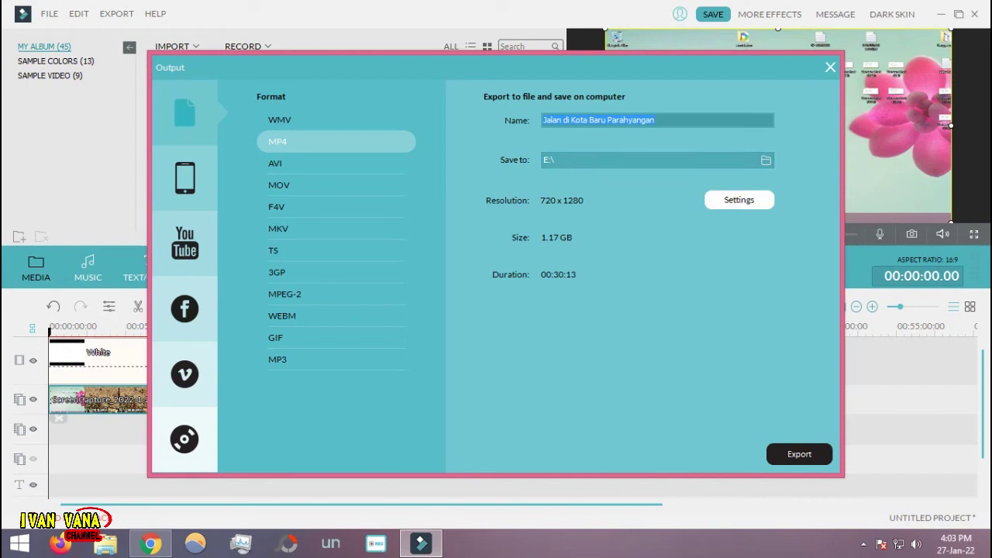
left_click(739, 199)
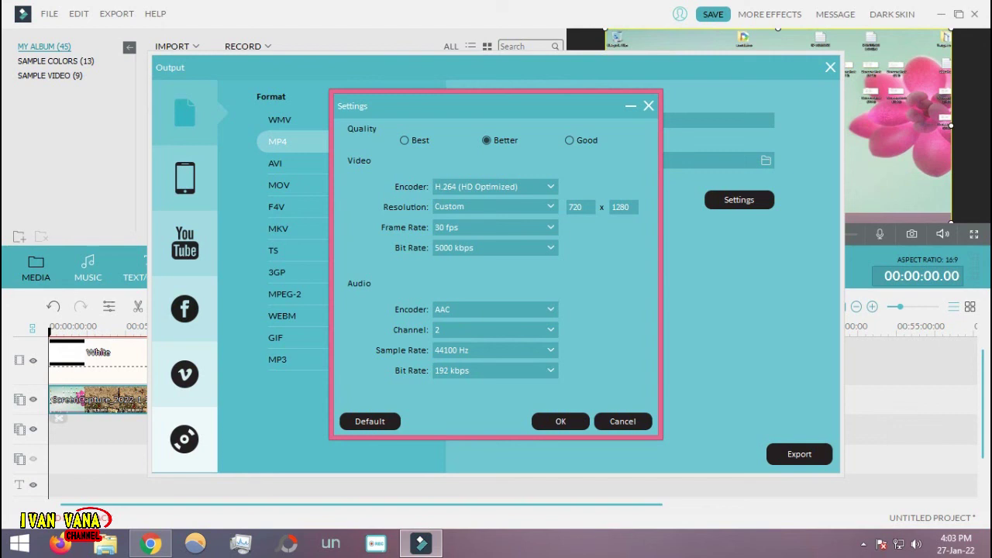
left_click(649, 105)
left_click(830, 67)
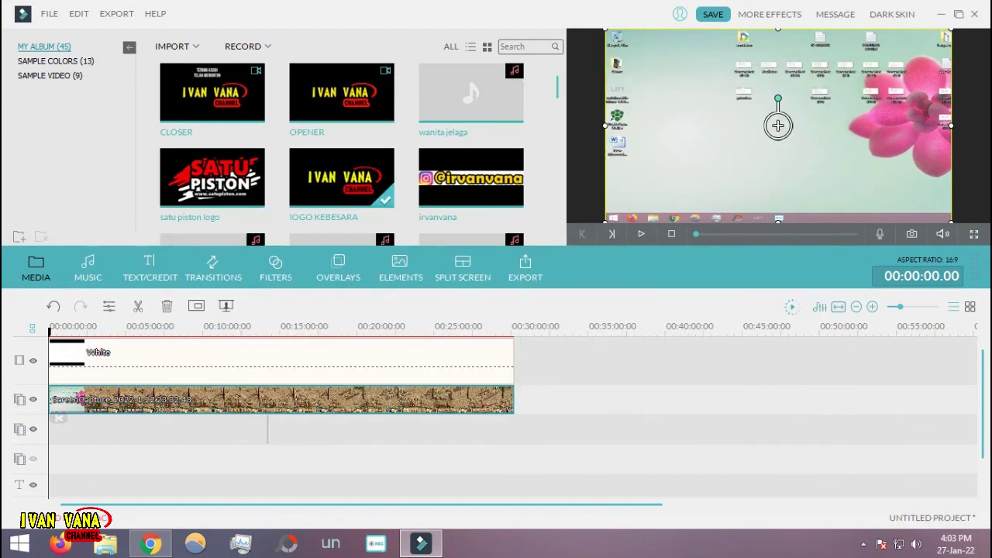
Step: Inspect the White clip's photo settings and its Crop and Zoom options, closing the crop window without changes
double_click(280, 360)
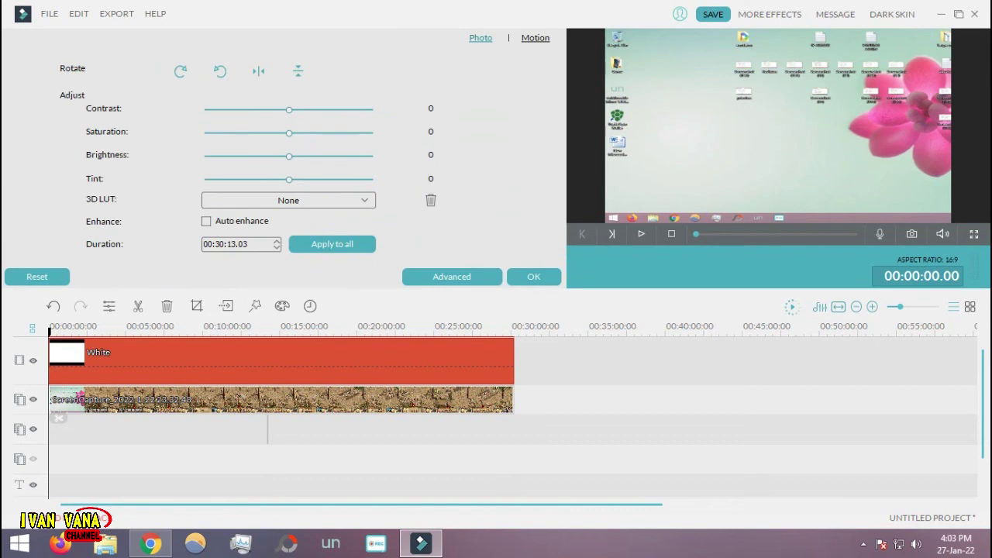
left_click(281, 400)
left_click(281, 360)
left_click(196, 306)
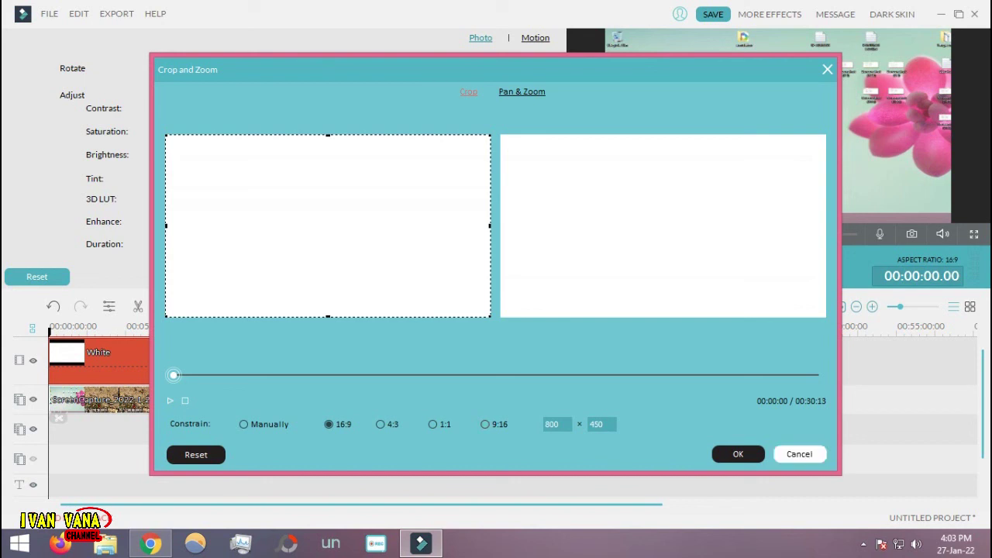
left_click(827, 69)
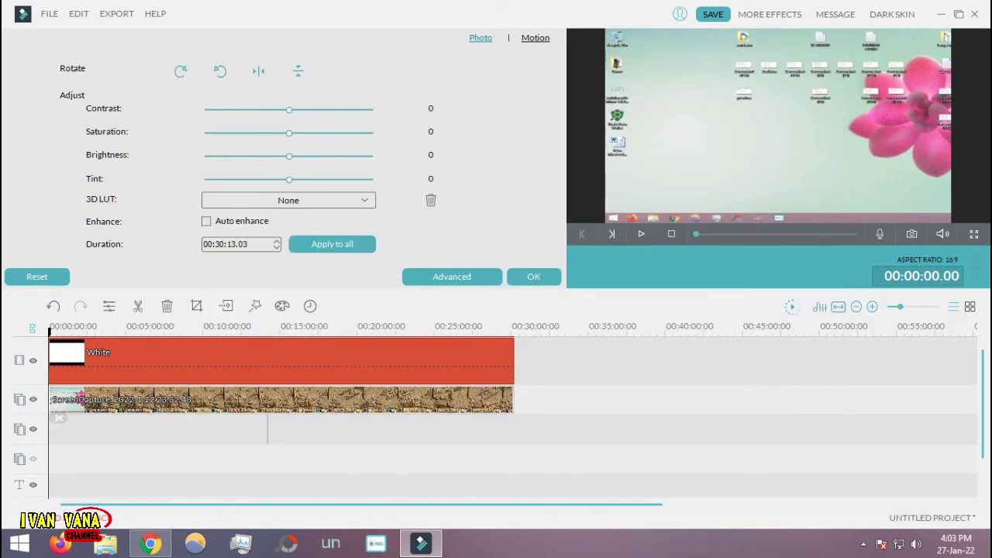